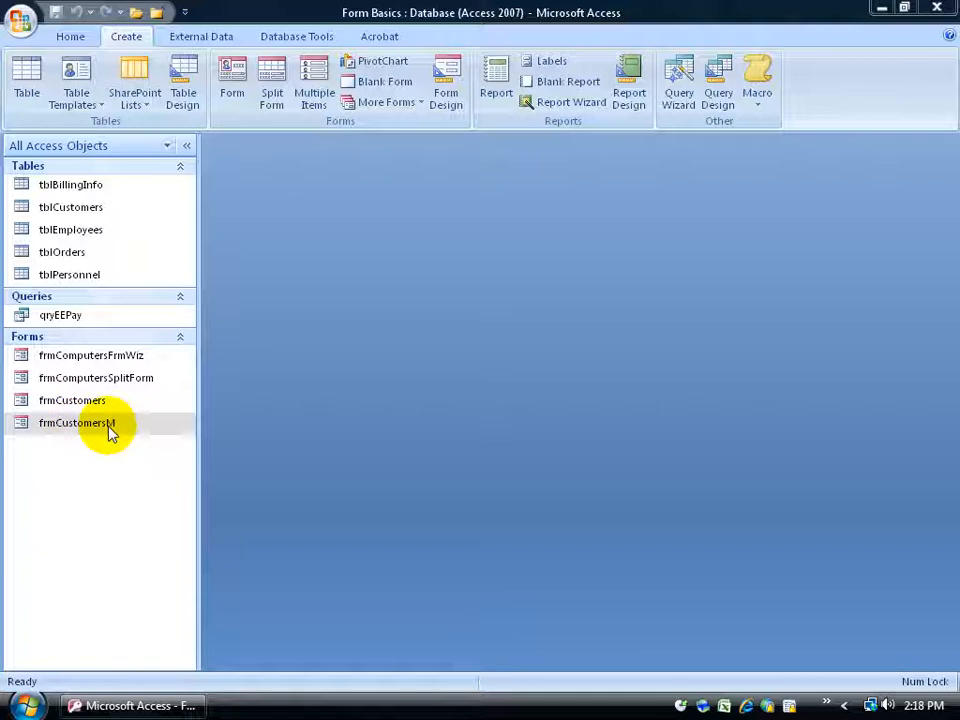
Open the frmCustomersM form and switch it to Design View
{"action": "double_click", "coordinate": [108, 424]}
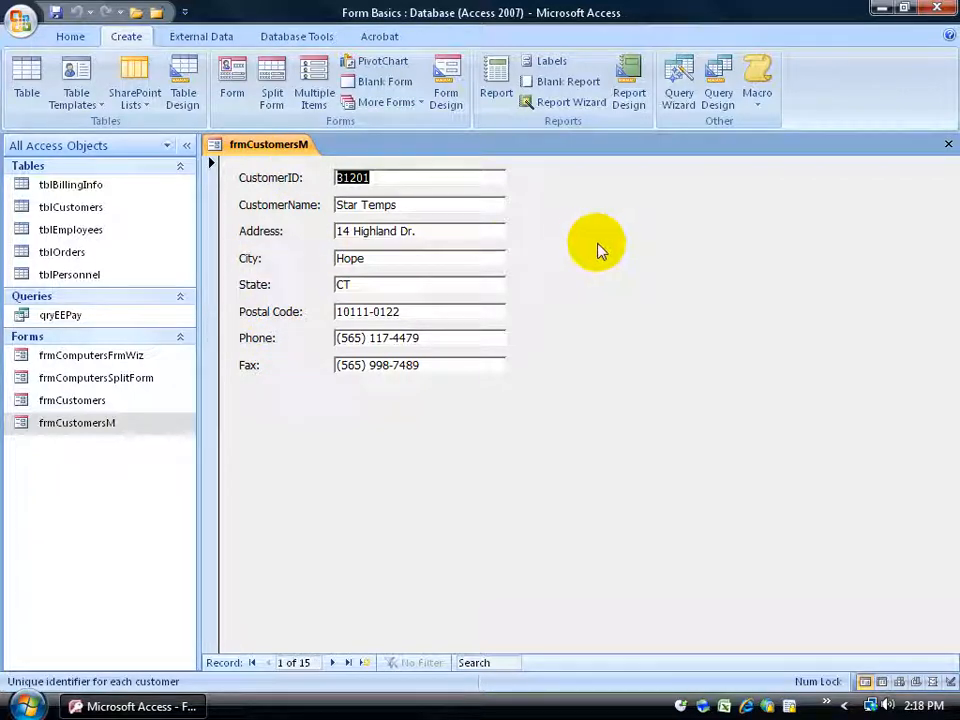
{"action": "right_click", "coordinate": [256, 147]}
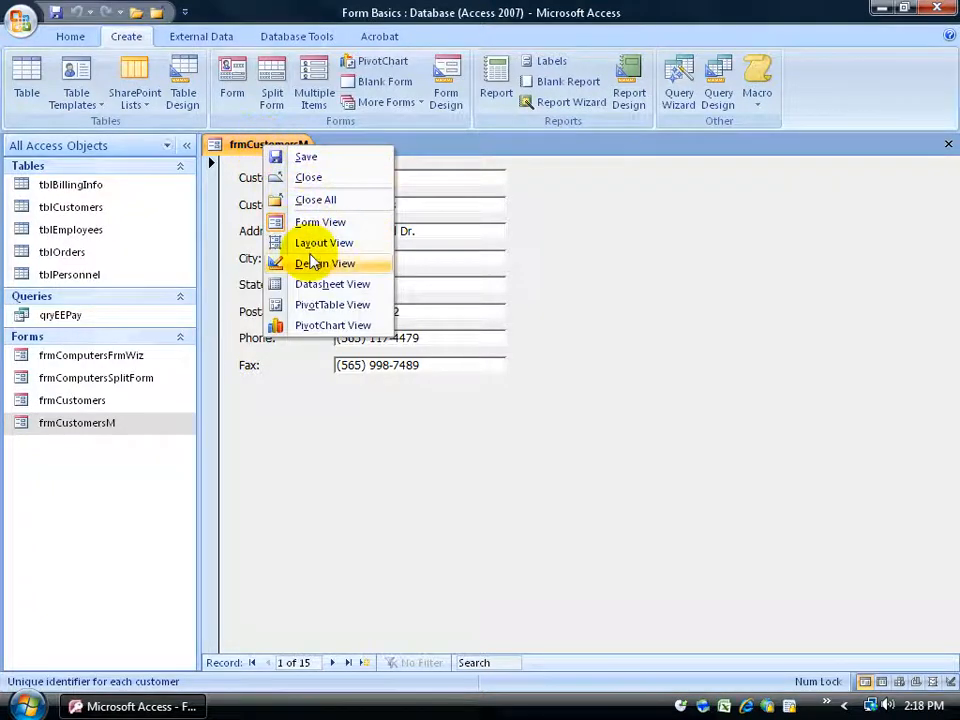
{"action": "left_click", "coordinate": [316, 263]}
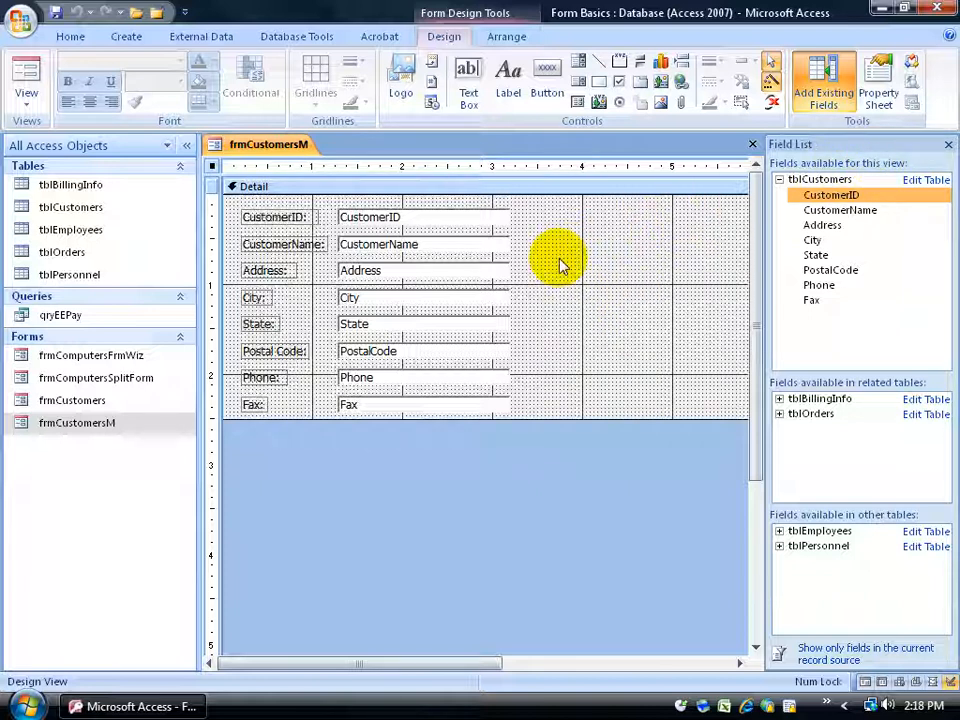
Close the Field List and extend the form's Detail section down to the 3-inch mark
{"action": "left_click", "coordinate": [947, 145]}
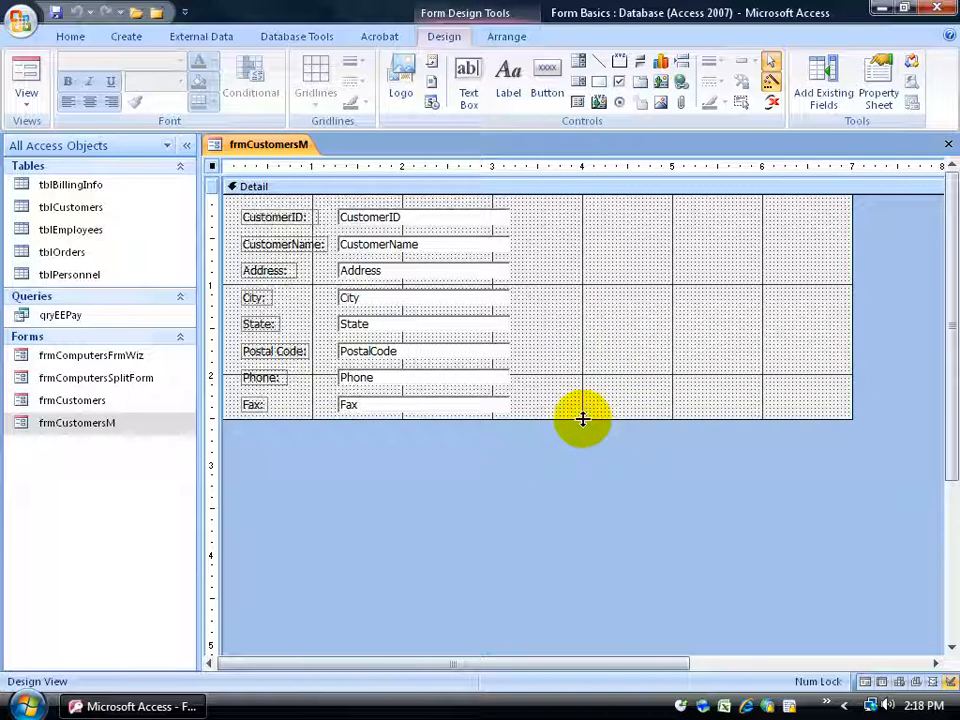
{"action": "left_click_drag", "start_coordinate": [583, 418], "coordinate": [588, 462]}
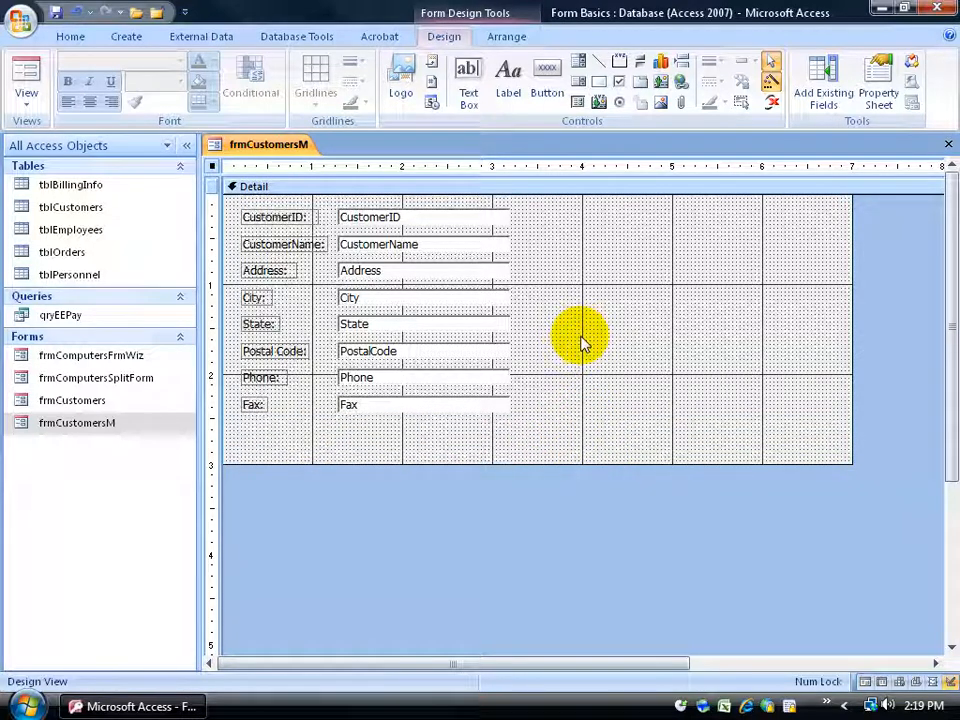
Select the CustomerID, CustomerName and Address text boxes one after another, followed by the Address label
{"action": "left_click", "coordinate": [456, 217]}
{"action": "left_click", "coordinate": [454, 247]}
{"action": "left_click", "coordinate": [450, 269]}
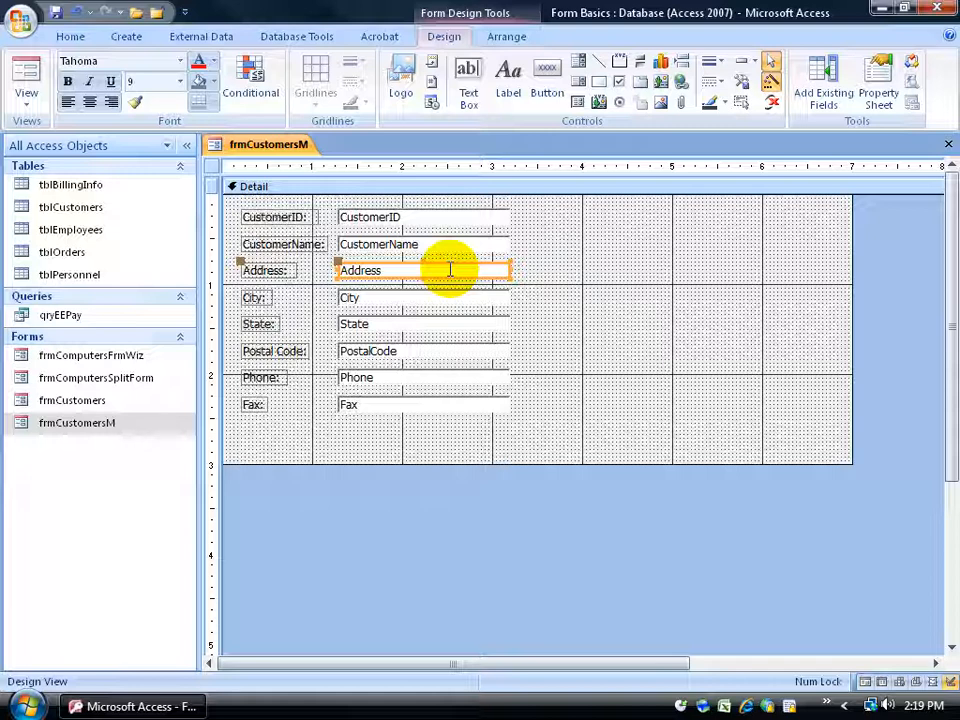
{"action": "left_click", "coordinate": [279, 270]}
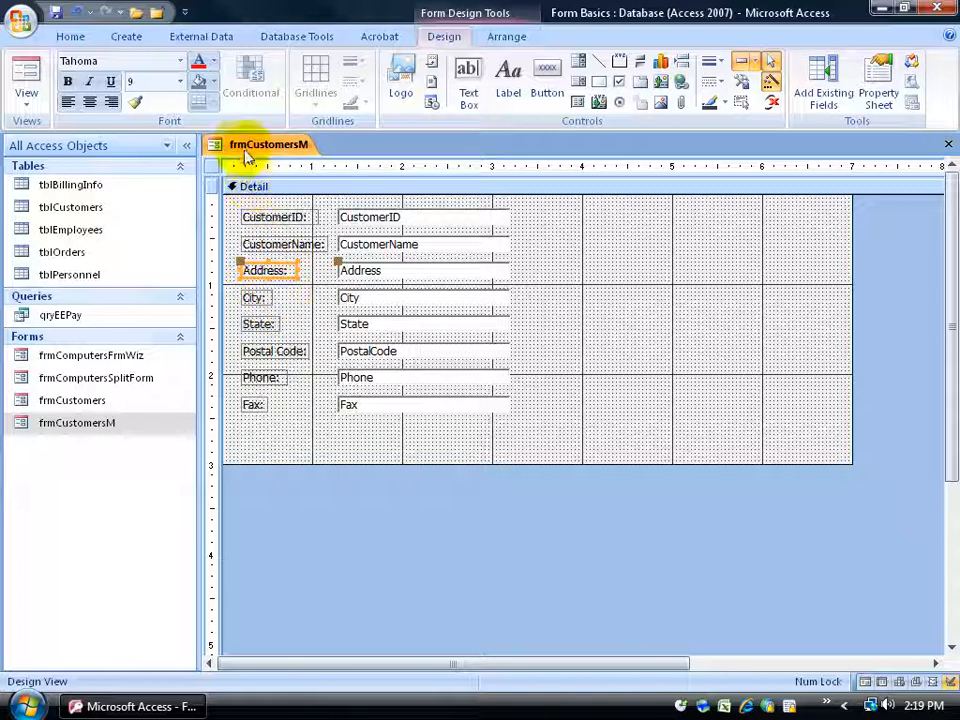
Preview the frmCustomersM form in Form View and return to Design View
{"action": "left_click", "coordinate": [28, 70]}
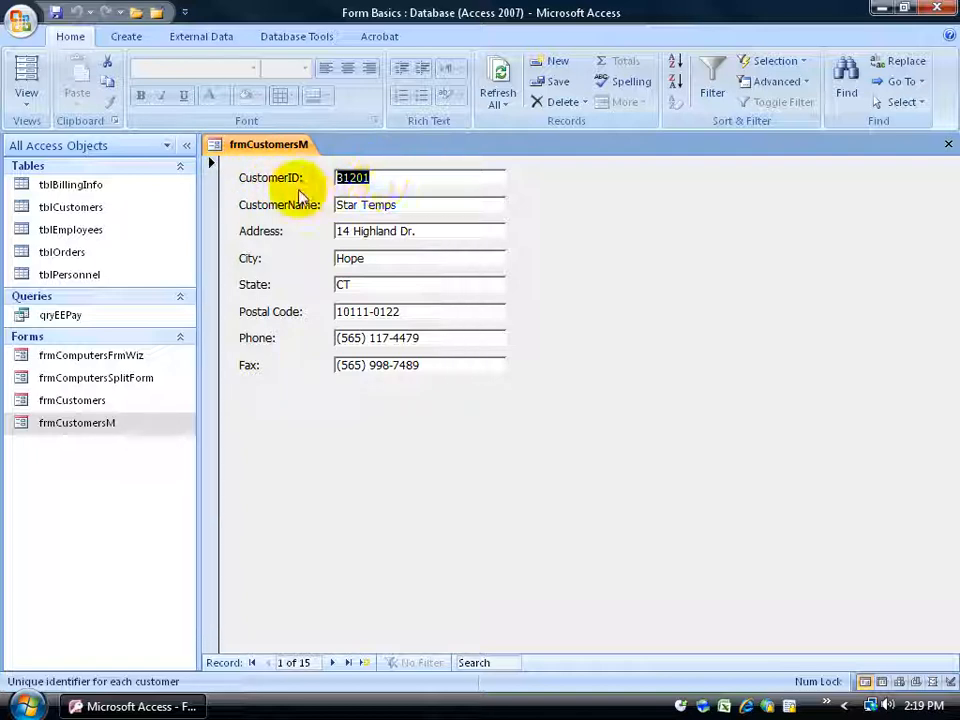
{"action": "right_click", "coordinate": [247, 150]}
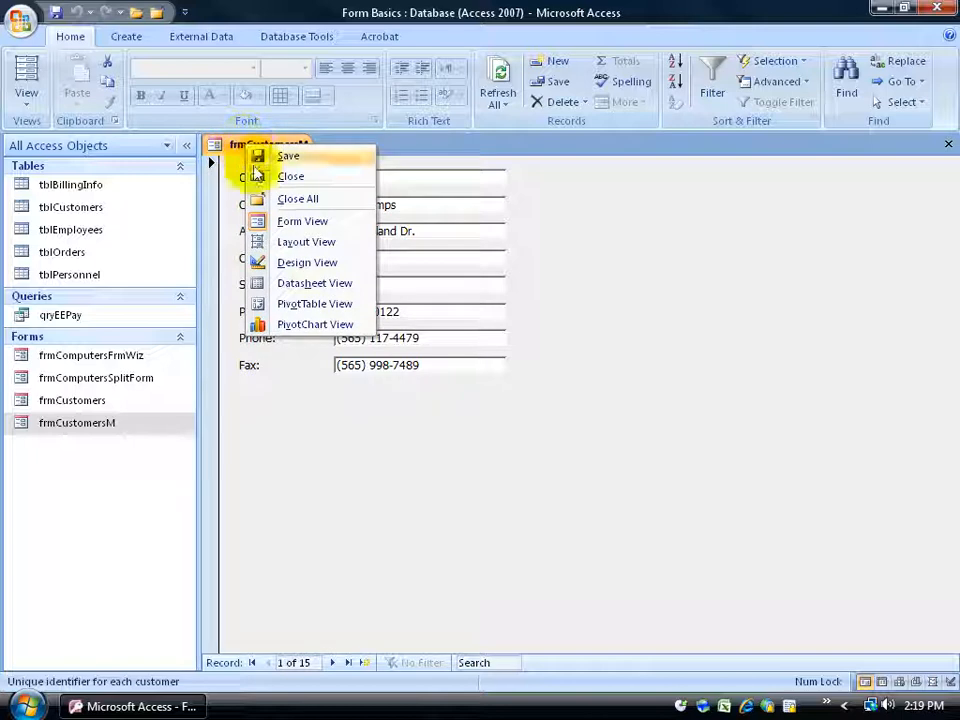
{"action": "left_click", "coordinate": [287, 263]}
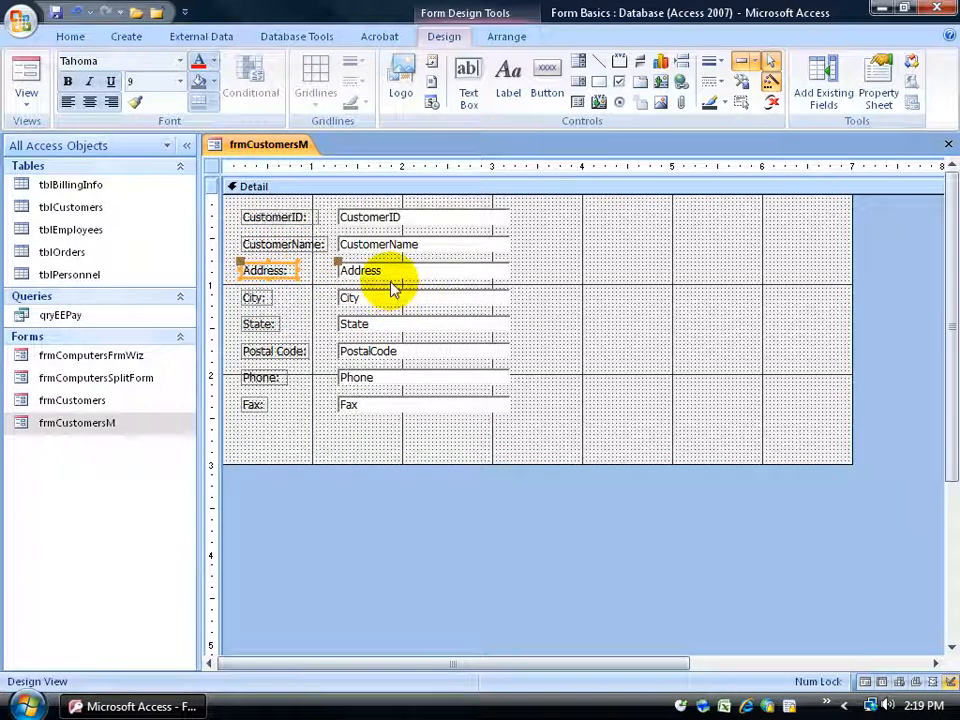
Move the Address field into the empty area beside State, repositioning its label and text box individually so they sit closer together
{"action": "left_click", "coordinate": [404, 270]}
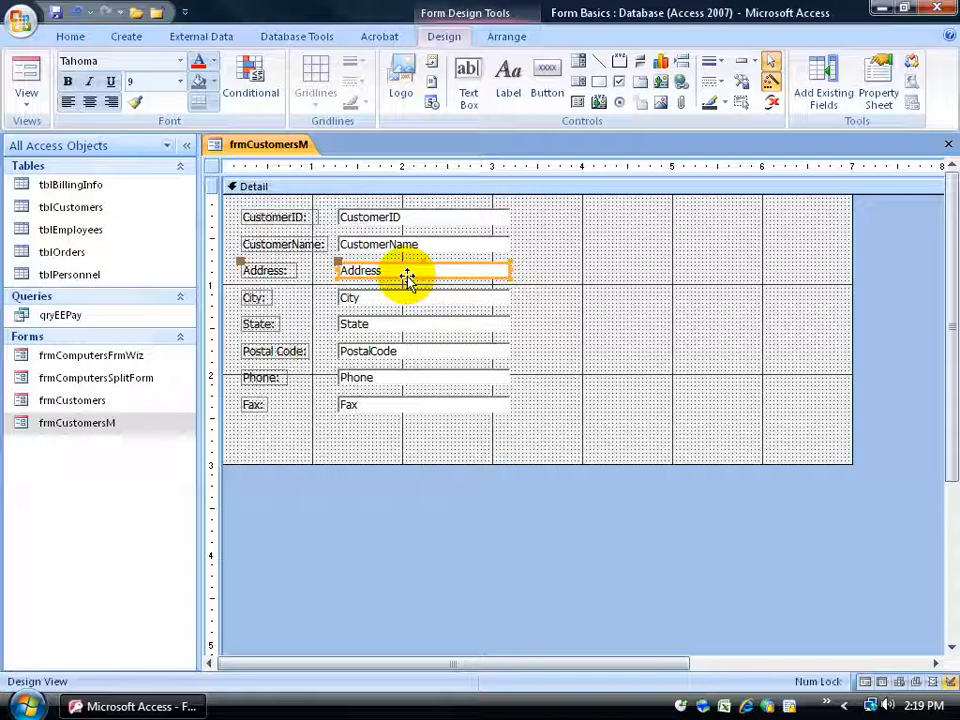
{"action": "left_click_drag", "start_coordinate": [407, 276], "coordinate": [682, 398]}
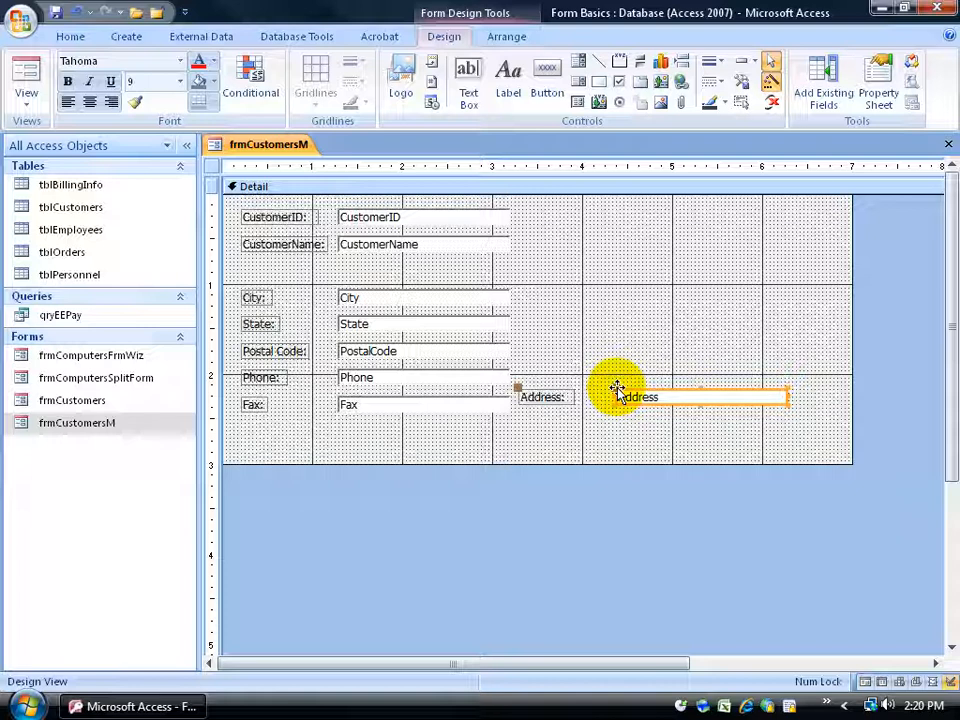
{"action": "left_click", "coordinate": [519, 388]}
{"action": "left_click_drag", "start_coordinate": [519, 388], "coordinate": [536, 309]}
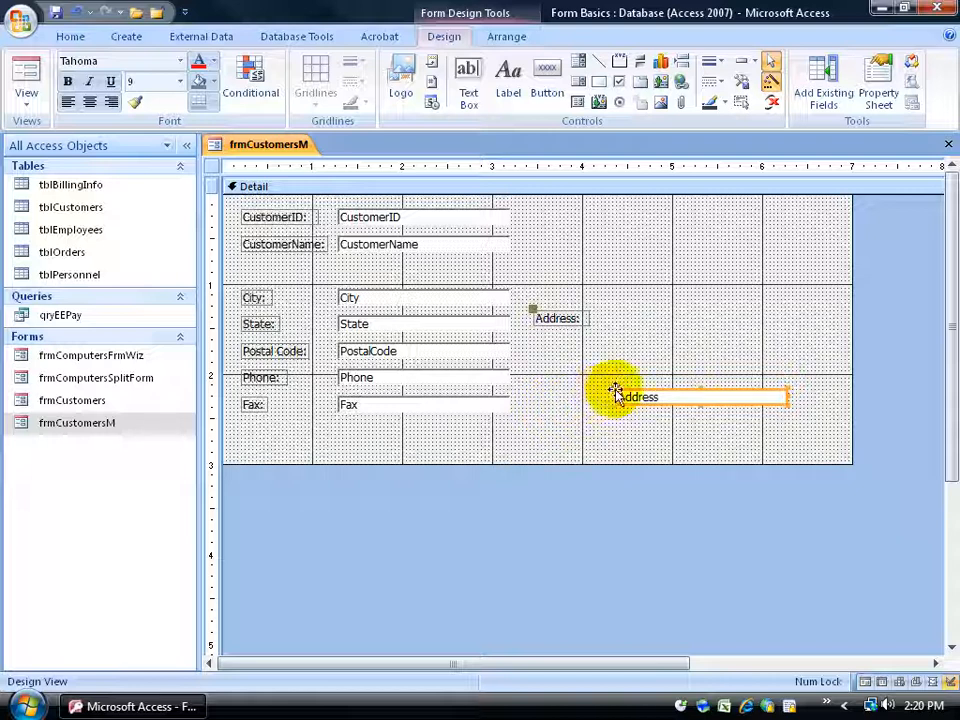
{"action": "left_click_drag", "start_coordinate": [614, 390], "coordinate": [603, 313]}
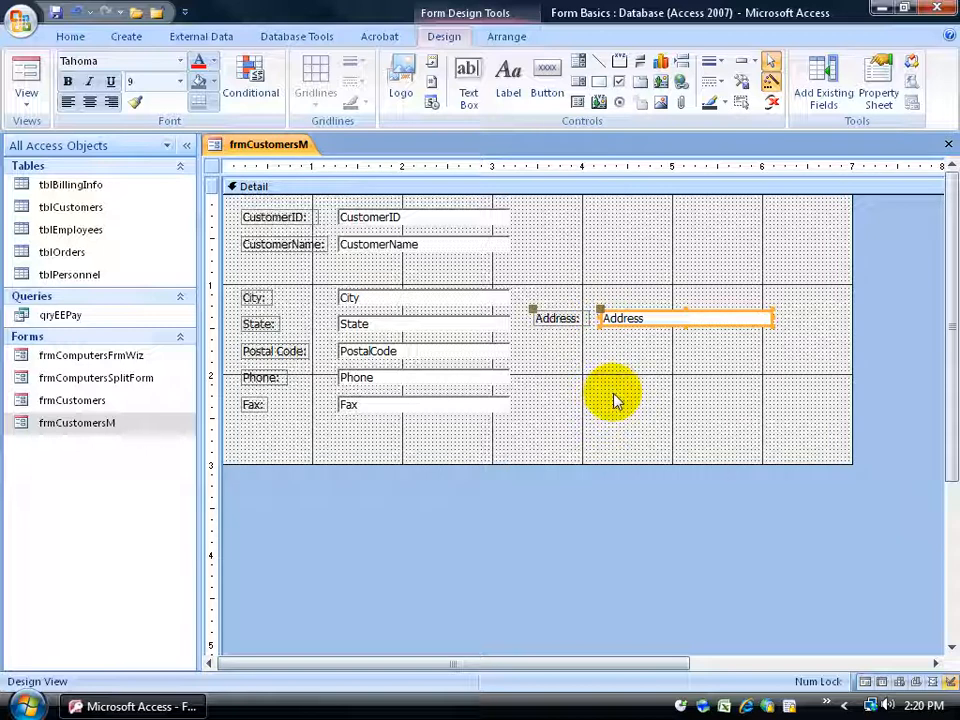
Move the Address label and text box together up to just above the 1-inch gridline
{"action": "left_click", "coordinate": [641, 326]}
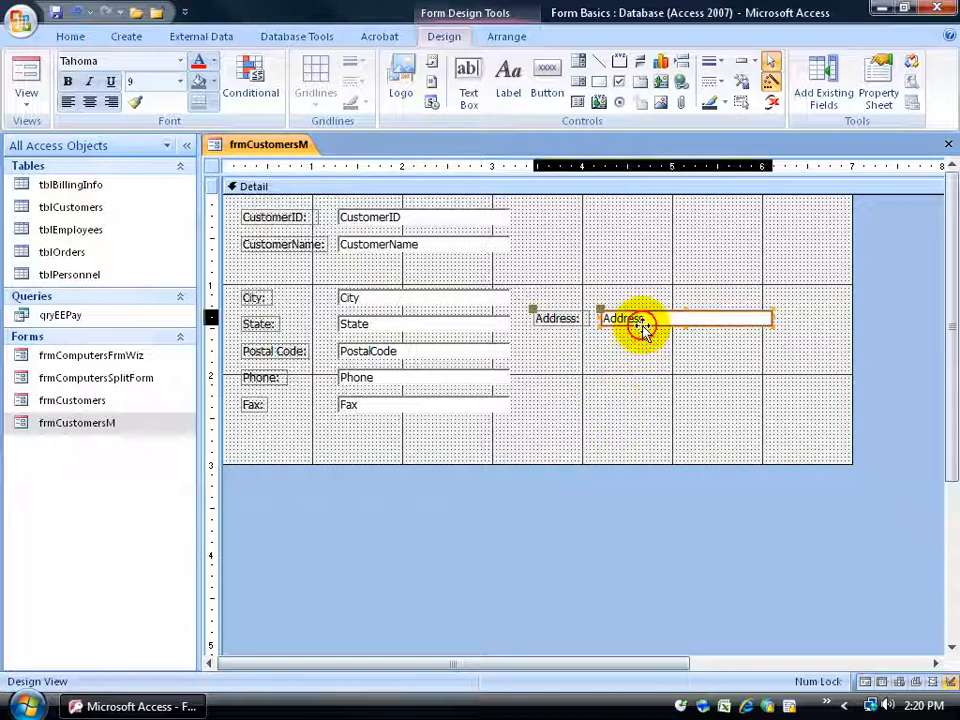
{"action": "left_click_drag", "start_coordinate": [643, 325], "coordinate": [649, 266]}
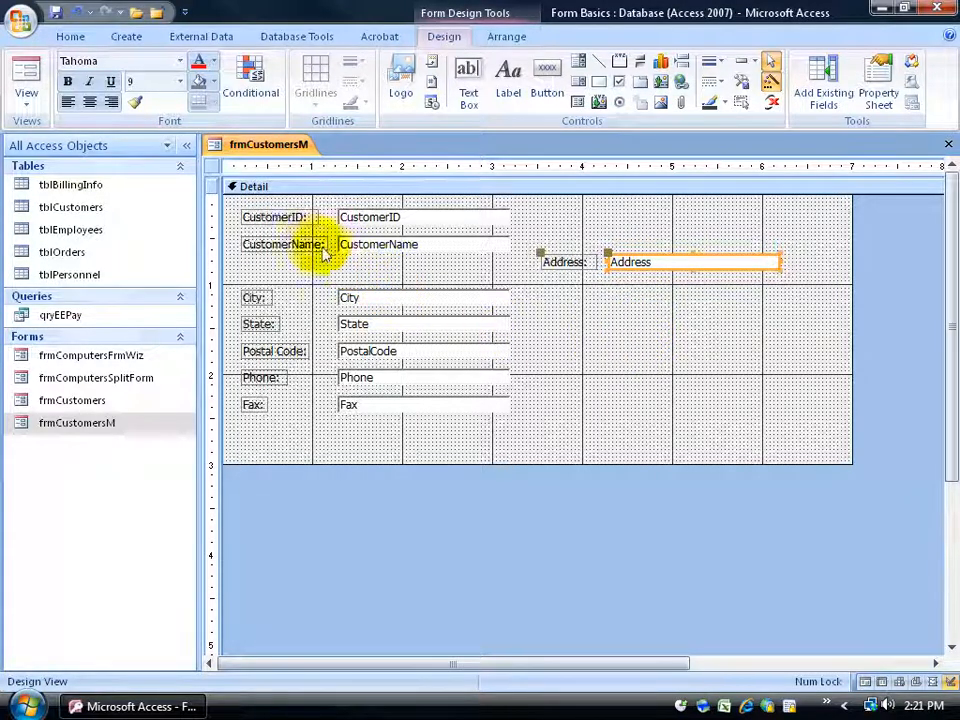
Move the CustomerName field with its label beside CustomerID on the first row and fine-tune its horizontal position in small nudges
{"action": "left_click", "coordinate": [380, 250]}
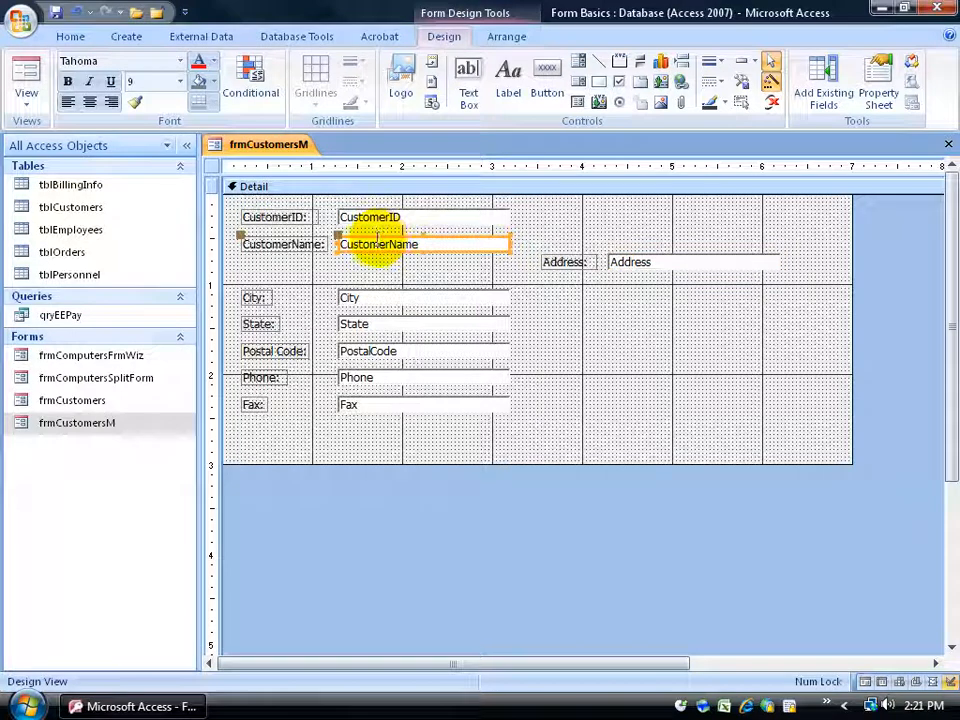
{"action": "left_click_drag", "start_coordinate": [379, 241], "coordinate": [661, 214]}
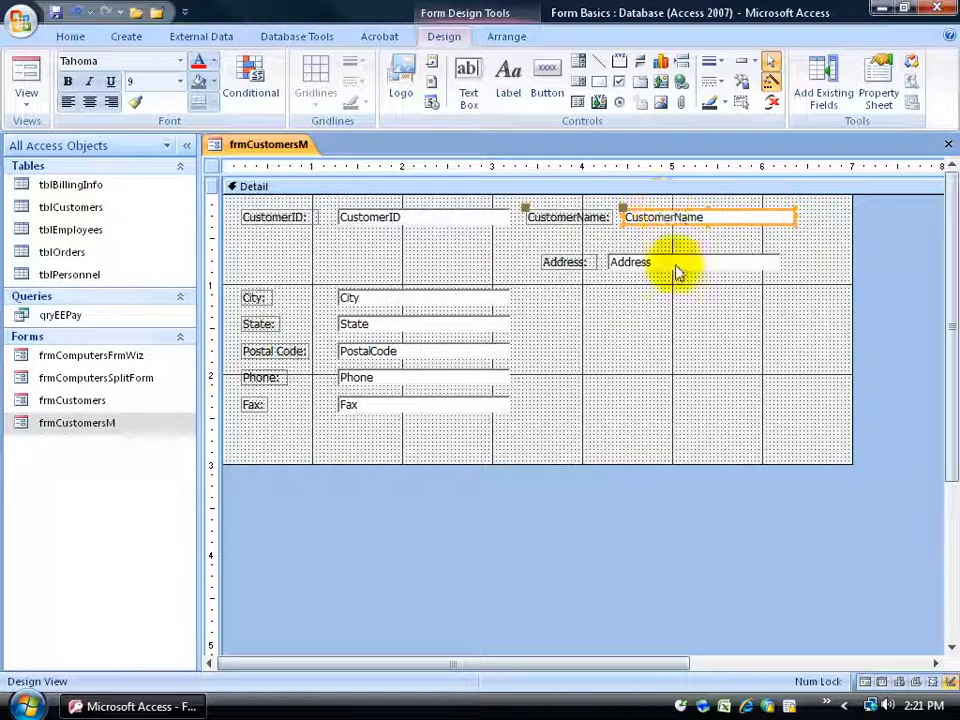
{"action": "key", "text": "Right"}
{"action": "key", "text": "Right"}
{"action": "key", "text": "Right"}
{"action": "key", "text": "Right"}
{"action": "key", "text": "Right"}
{"action": "key", "text": "Right"}
{"action": "key", "text": "Right"}
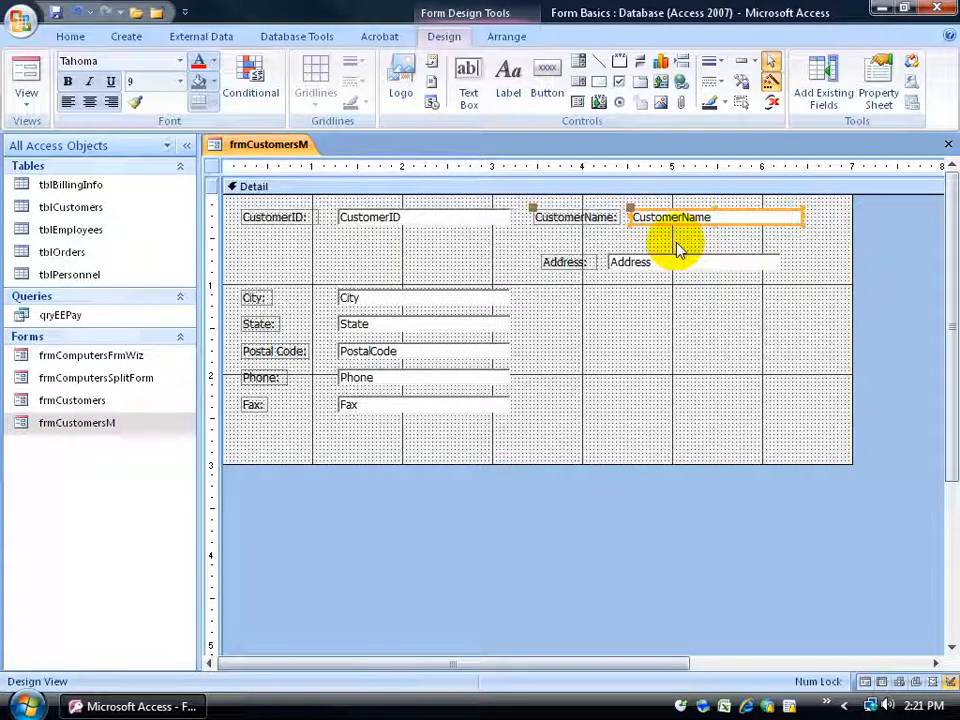
{"action": "key", "text": "Left"}
{"action": "key", "text": "Left"}
{"action": "key", "text": "Left"}
{"action": "key", "text": "Left"}
{"action": "key", "text": "Left"}
{"action": "key", "text": "Left"}
{"action": "key", "text": "Left"}
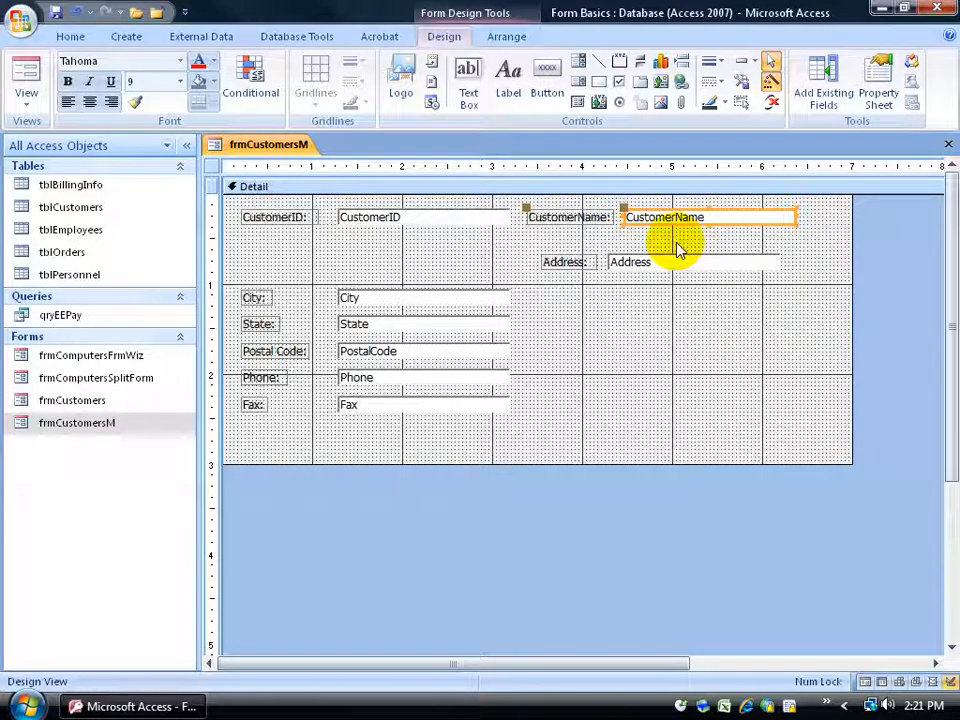
{"action": "key", "text": "Right"}
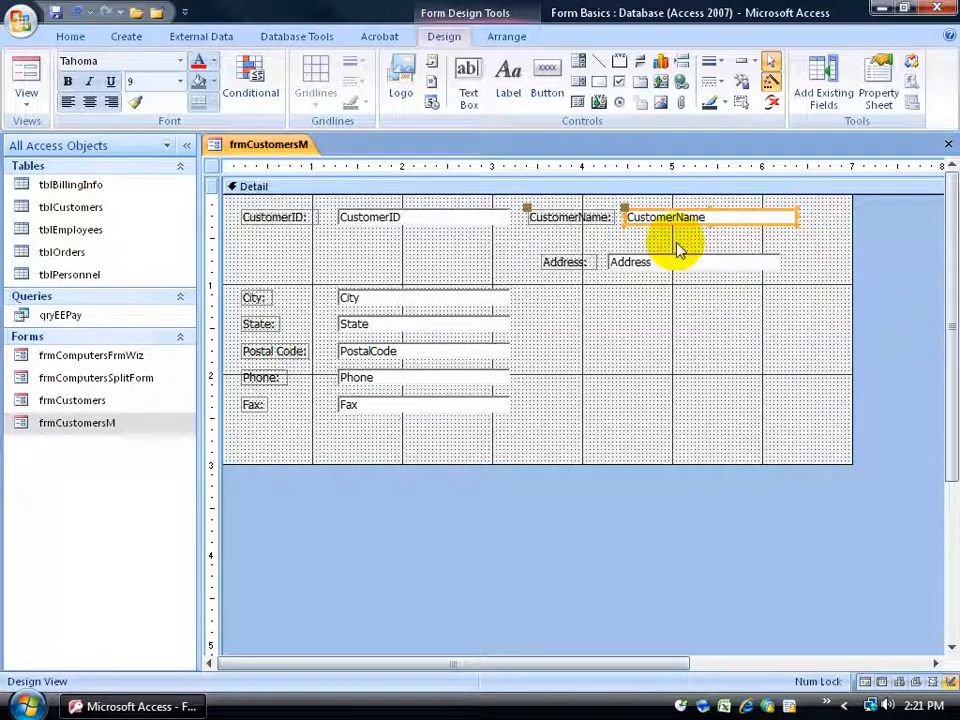
Move the Address field down to just below the 2-inch gridline, and move Phone and Fax together to below CustomerID
{"action": "left_click", "coordinate": [621, 259]}
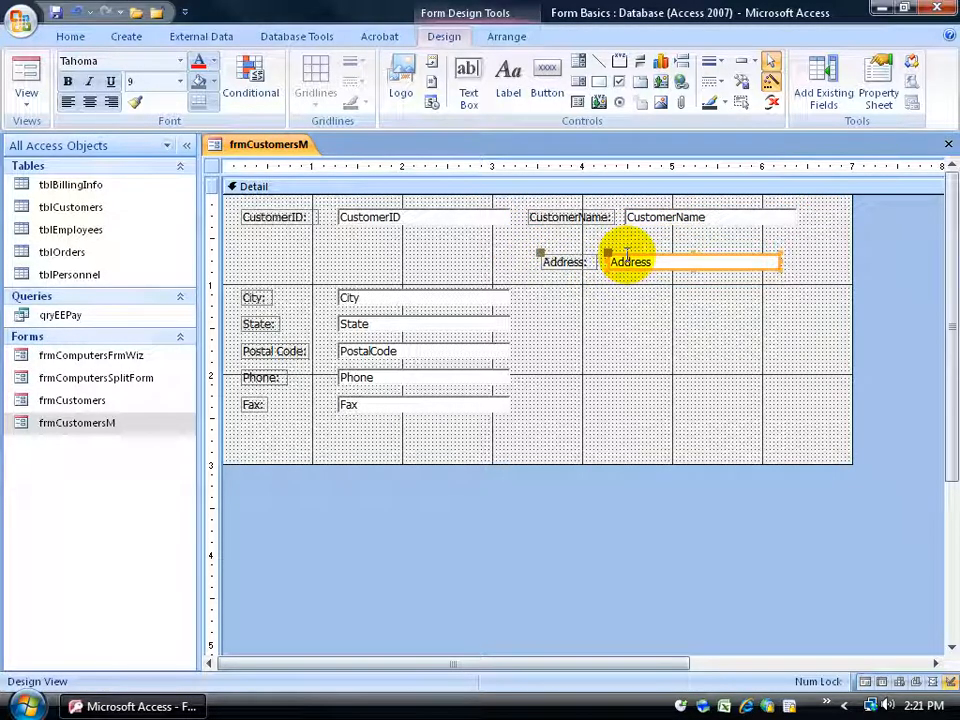
{"action": "left_click_drag", "start_coordinate": [632, 253], "coordinate": [636, 386]}
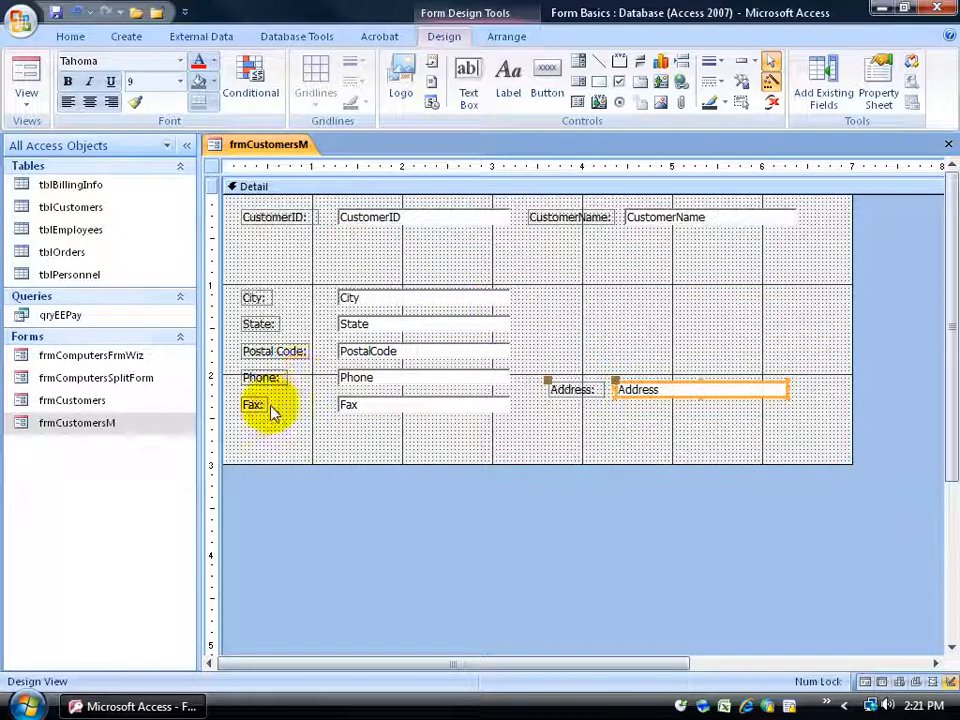
{"action": "left_click_drag", "start_coordinate": [228, 370], "coordinate": [525, 429]}
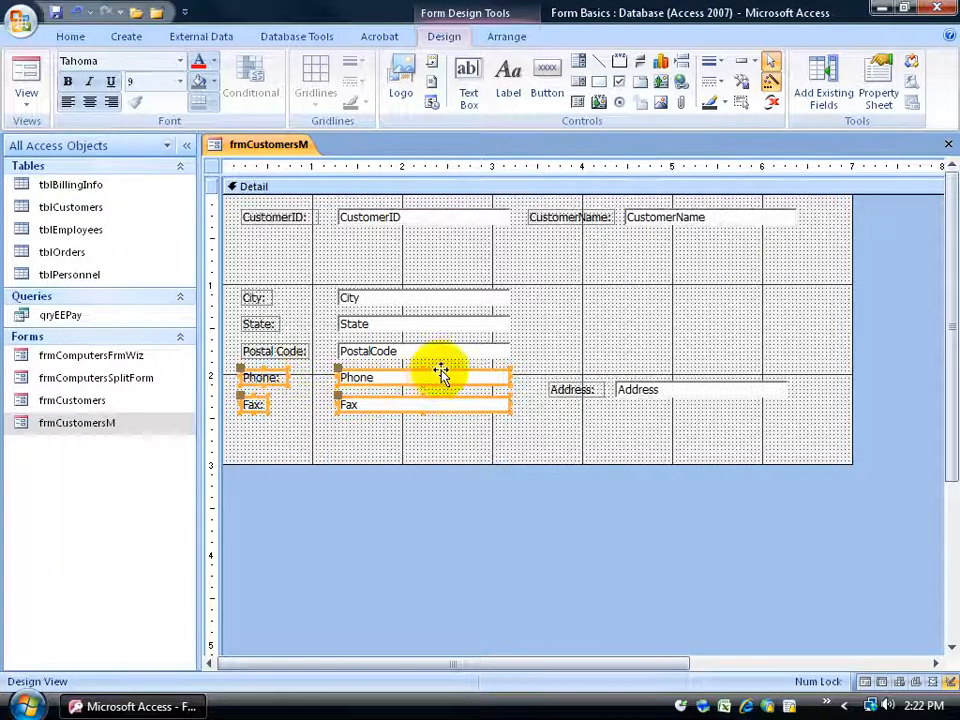
{"action": "left_click_drag", "start_coordinate": [441, 372], "coordinate": [484, 242]}
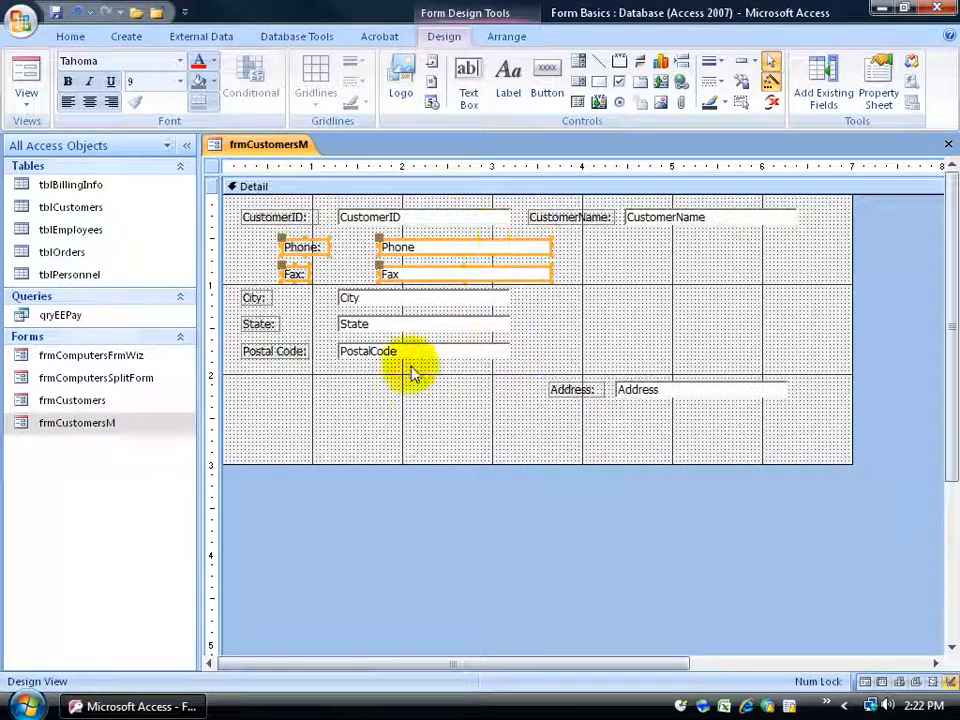
Select the City, State and Postal Code controls as a group, reselect them by row, select the left column's labels, and clear the selection
{"action": "left_click_drag", "start_coordinate": [230, 285], "coordinate": [535, 388]}
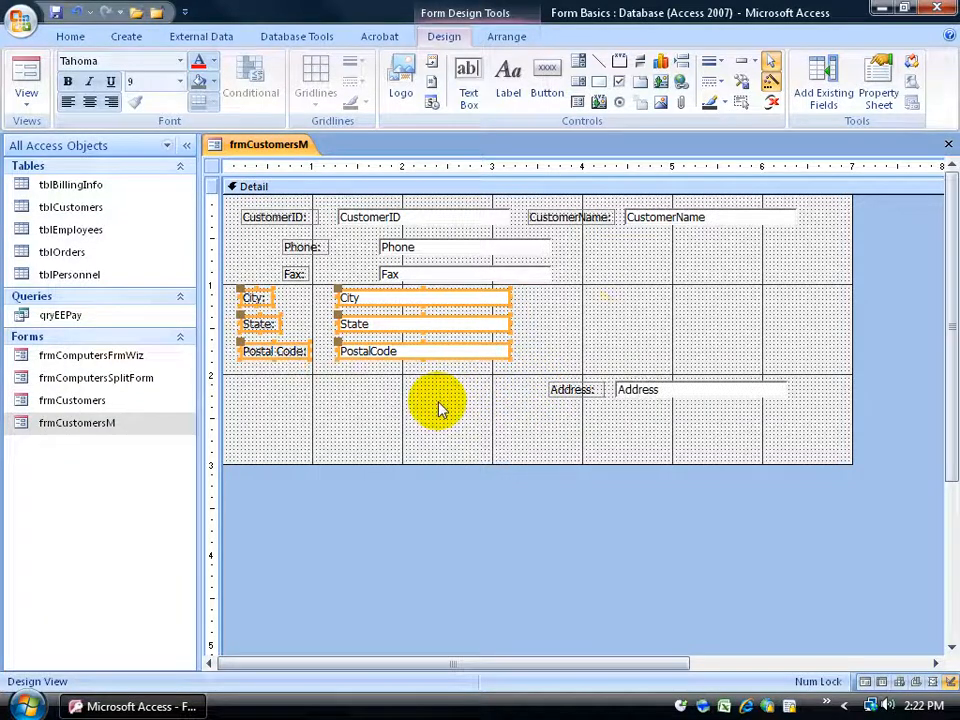
{"action": "left_click", "coordinate": [603, 327]}
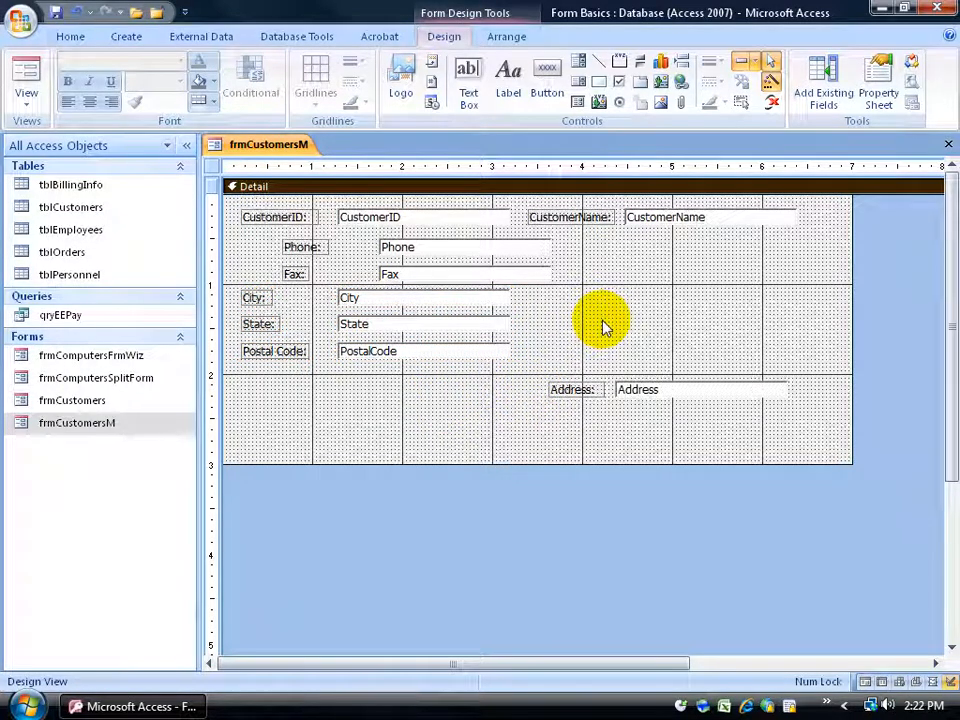
{"action": "left_click", "coordinate": [211, 298]}
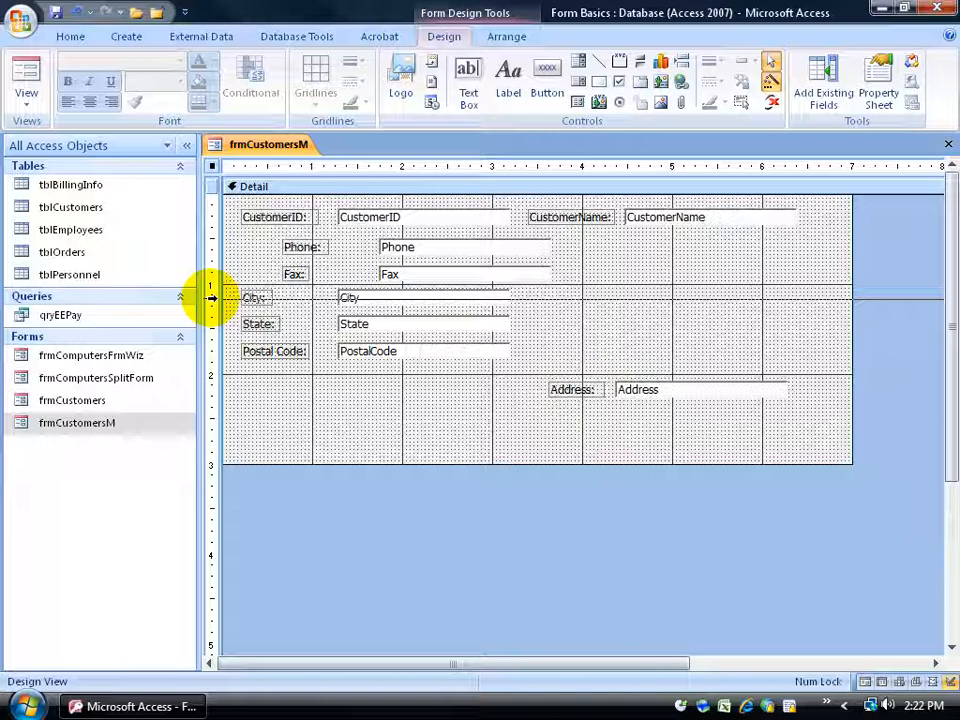
{"action": "left_click_drag", "start_coordinate": [211, 298], "coordinate": [209, 357]}
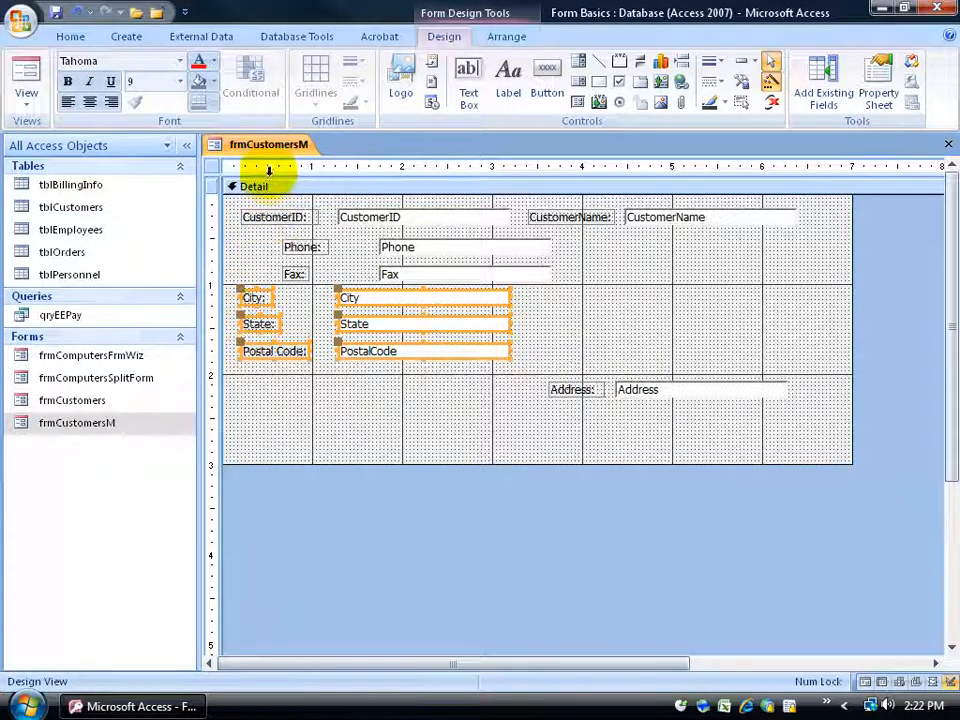
{"action": "left_click_drag", "start_coordinate": [255, 165], "coordinate": [307, 175]}
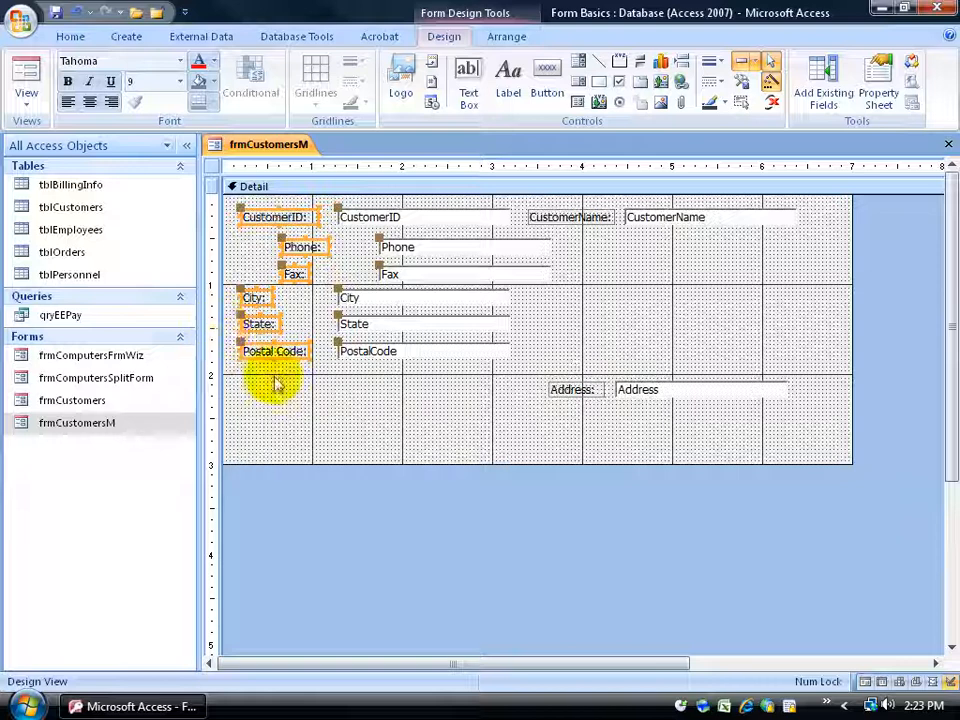
{"action": "left_click", "coordinate": [274, 376]}
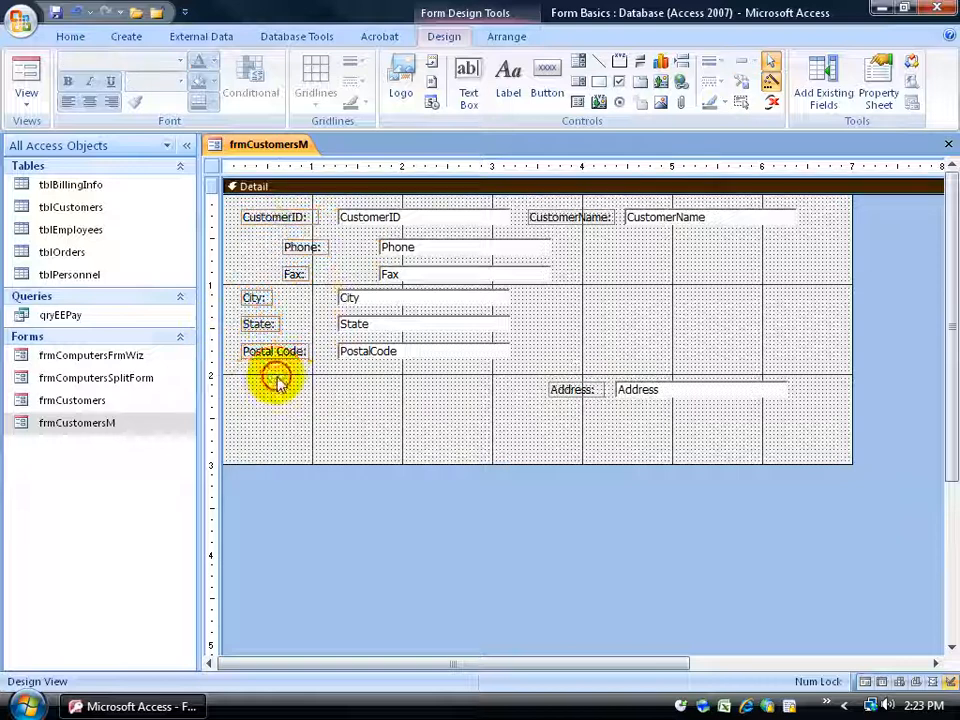
Shift the City field slightly, place State beside it on the same row, and move Postal Code beneath State
{"action": "left_click", "coordinate": [262, 303]}
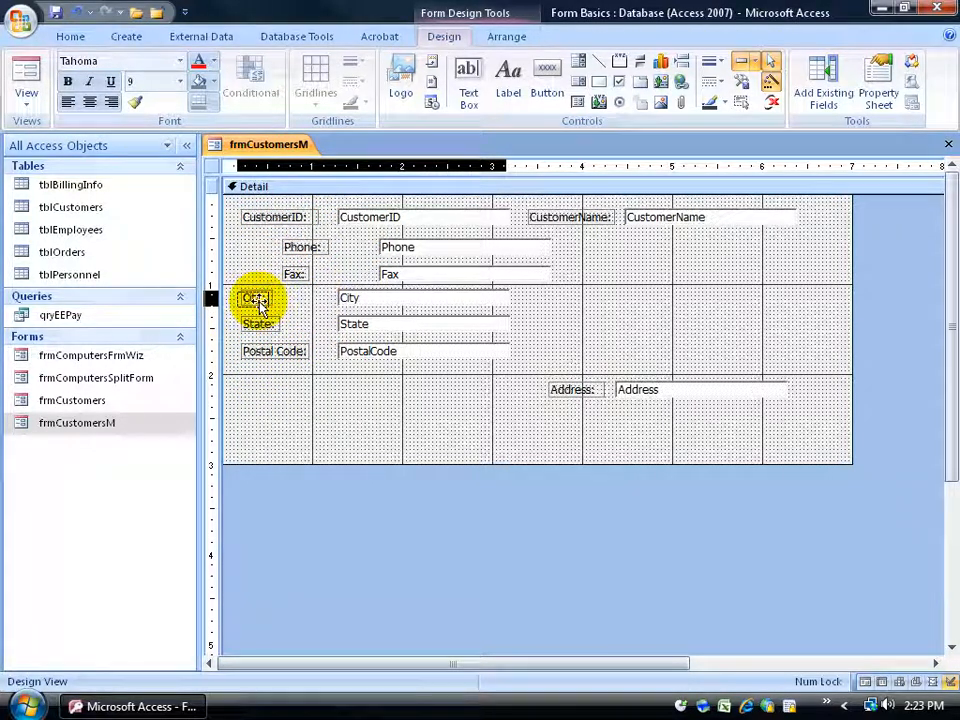
{"action": "left_click", "coordinate": [342, 325]}
{"action": "left_click_drag", "start_coordinate": [342, 326], "coordinate": [600, 302]}
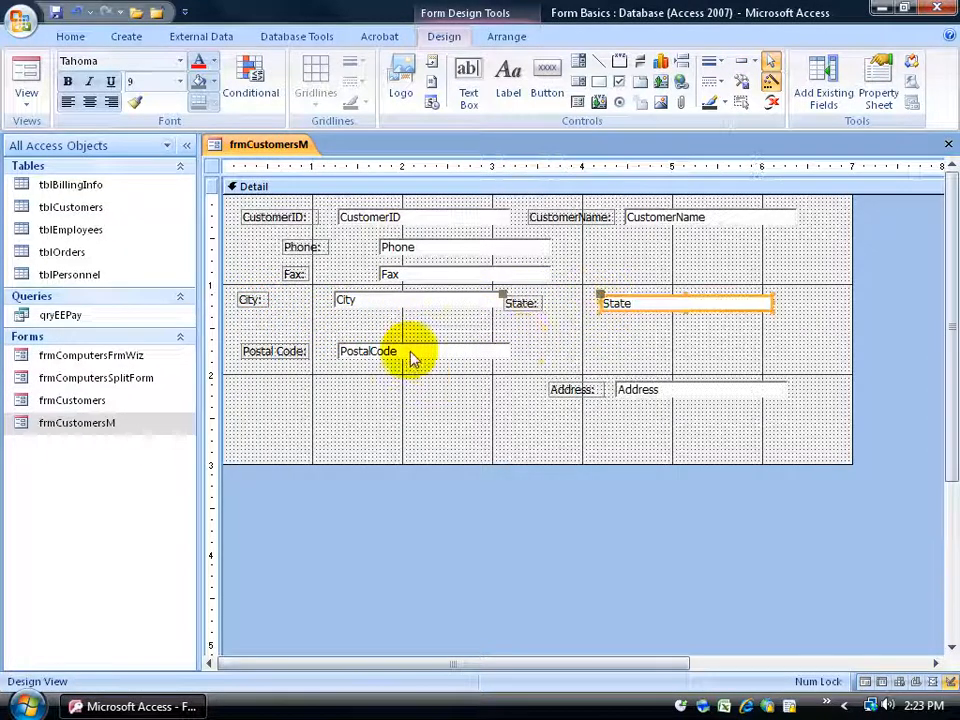
{"action": "left_click_drag", "start_coordinate": [430, 351], "coordinate": [737, 341]}
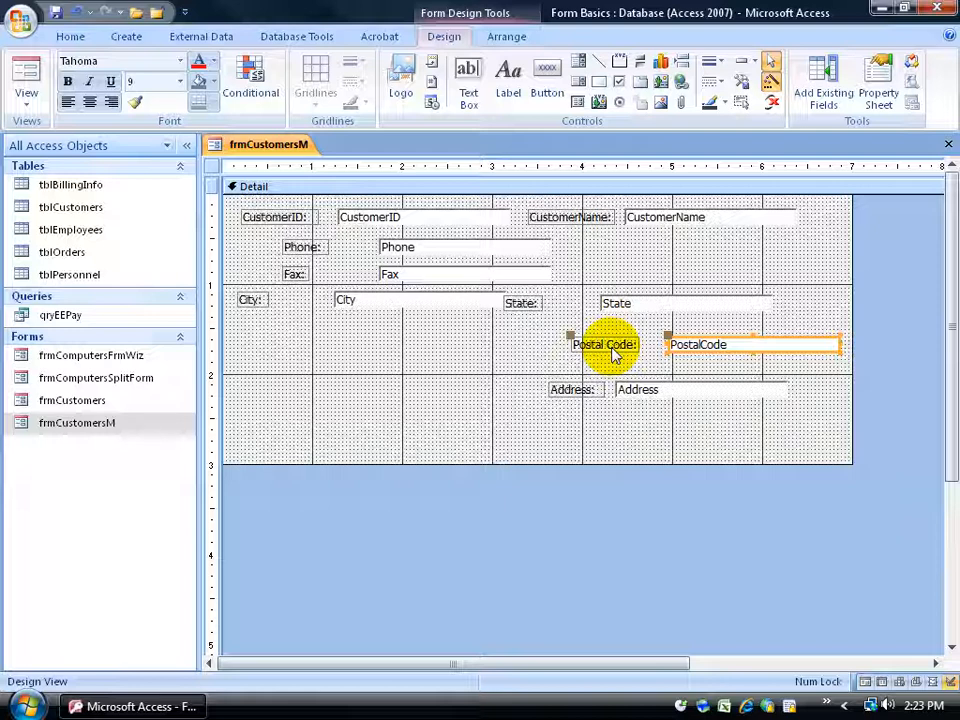
Narrow the State text box in stages until its far edge reaches the 5-inch ruler mark
{"action": "left_click", "coordinate": [656, 303]}
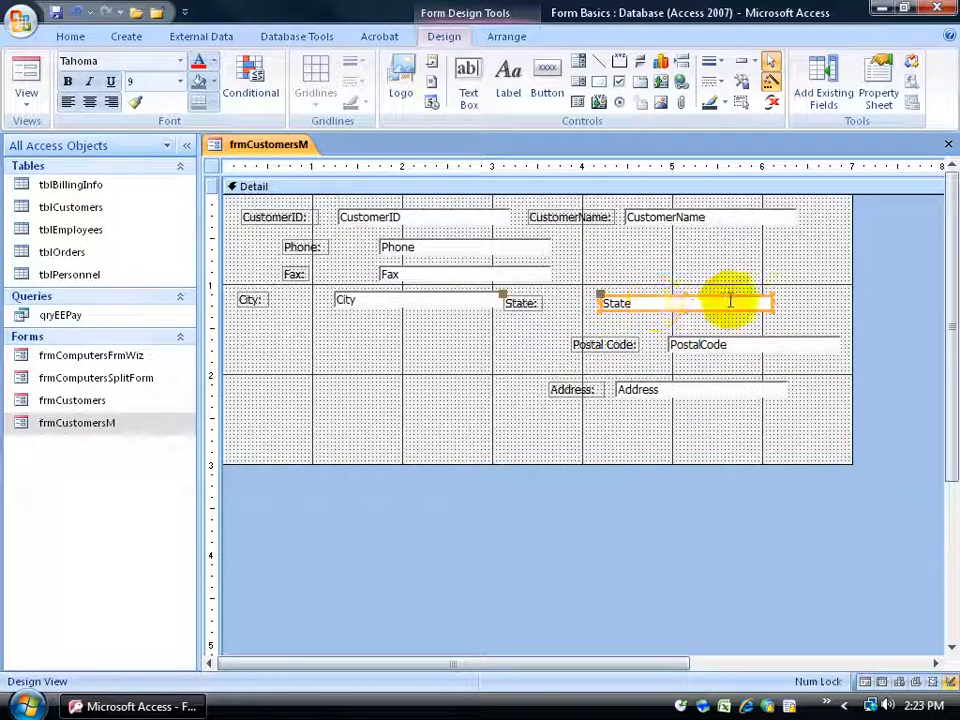
{"action": "left_click", "coordinate": [632, 304]}
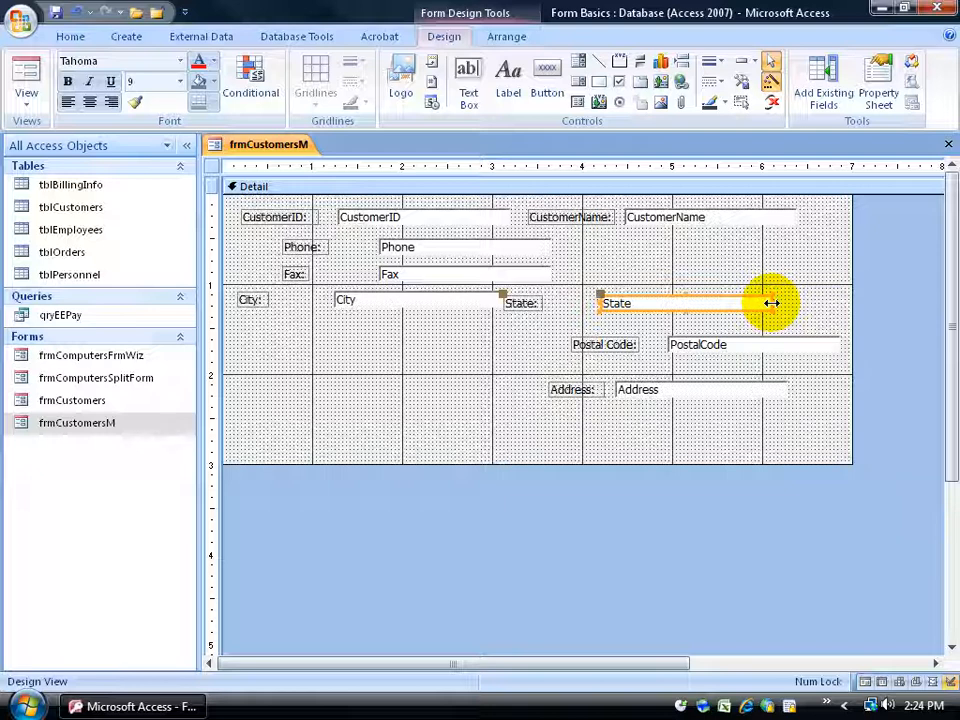
{"action": "left_click_drag", "start_coordinate": [772, 303], "coordinate": [743, 304]}
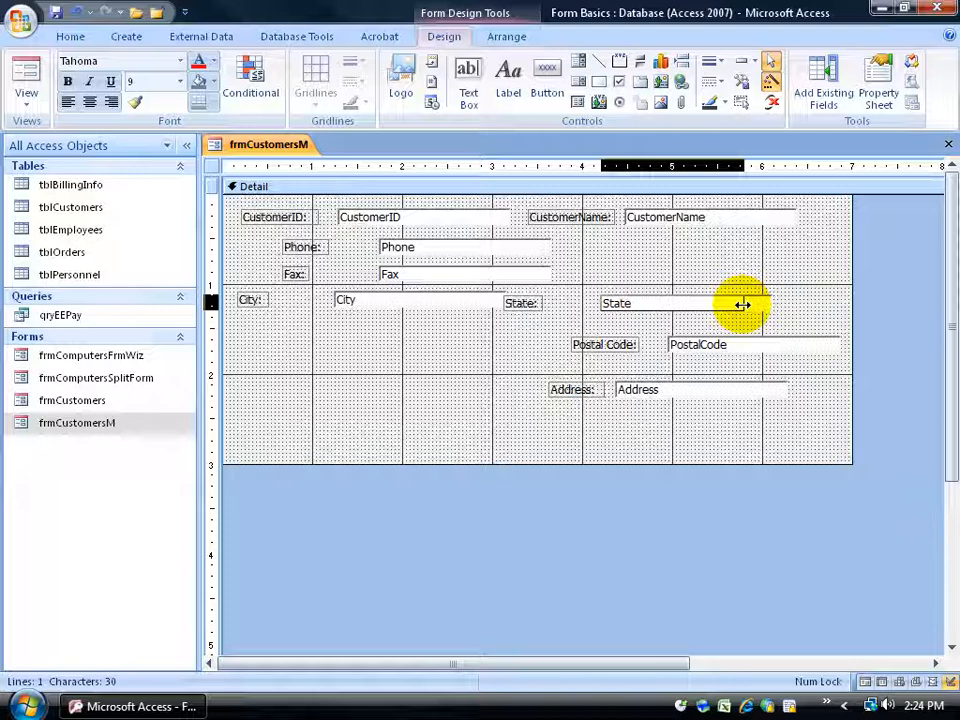
{"action": "left_click_drag", "start_coordinate": [743, 304], "coordinate": [740, 303]}
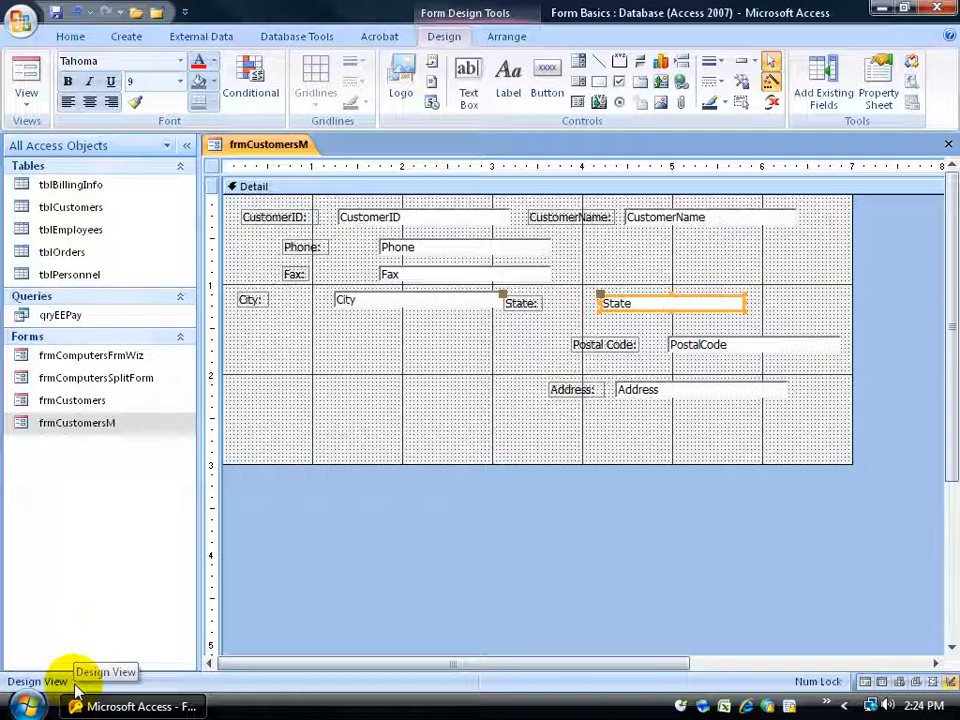
{"action": "left_click", "coordinate": [745, 302]}
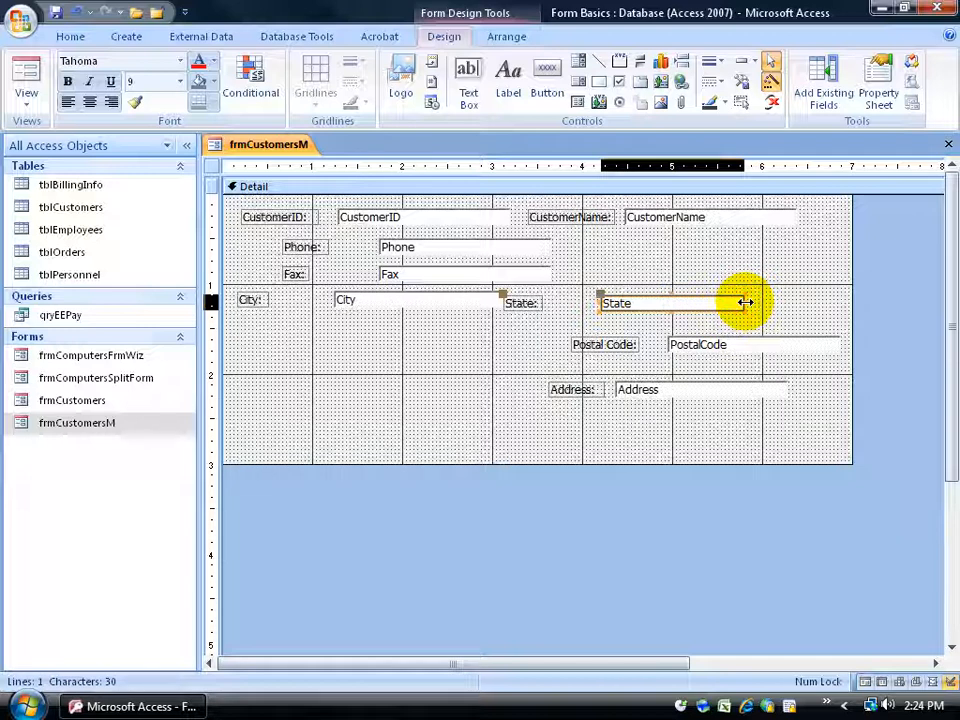
{"action": "left_click_drag", "start_coordinate": [745, 302], "coordinate": [682, 306]}
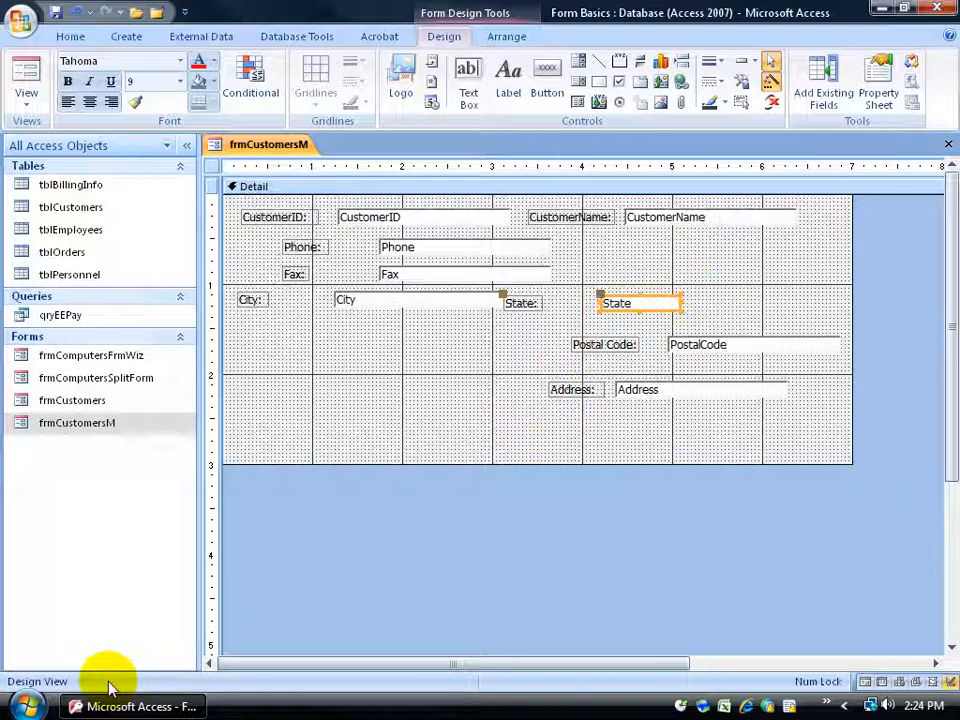
{"action": "left_click_drag", "start_coordinate": [680, 303], "coordinate": [670, 303]}
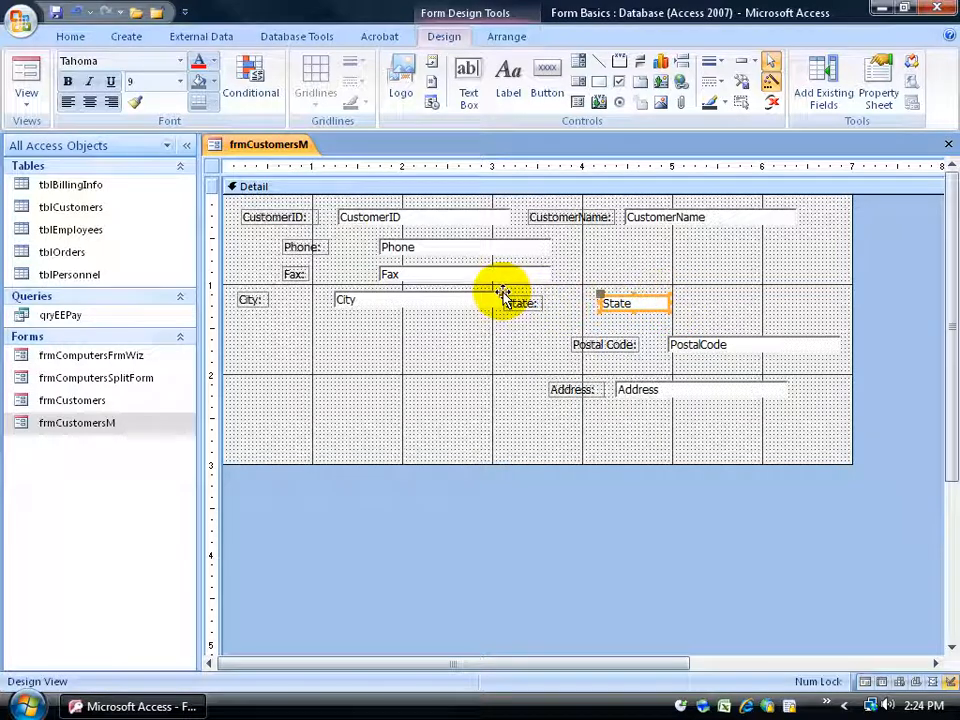
Move the State label independently of its text box to sit closer to it, and undo the last move
{"action": "left_click_drag", "start_coordinate": [503, 297], "coordinate": [507, 345]}
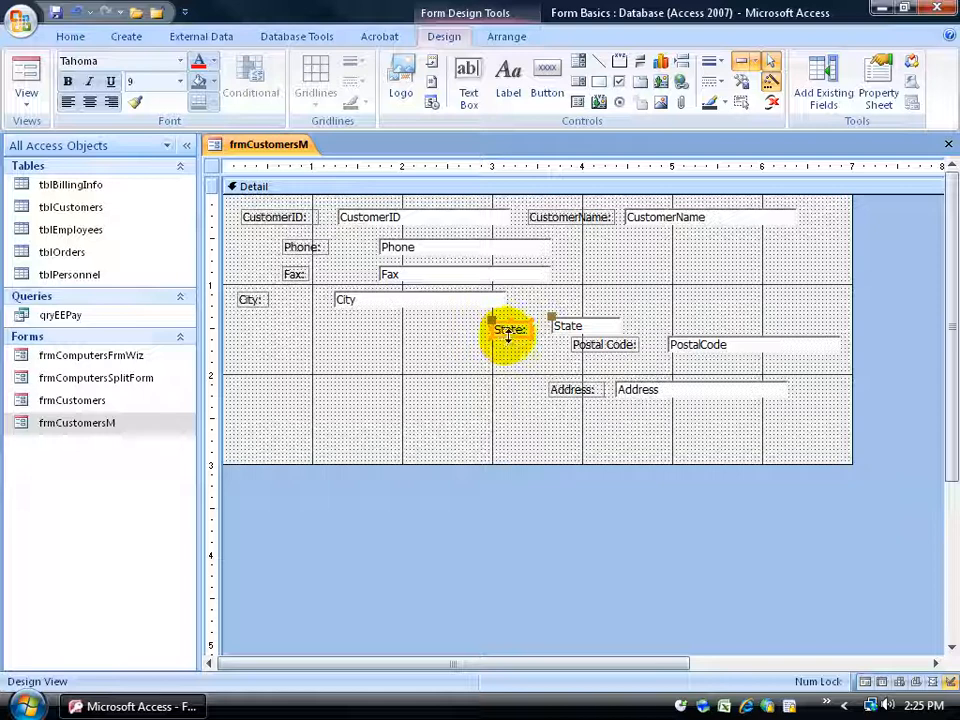
{"action": "left_click", "coordinate": [585, 325]}
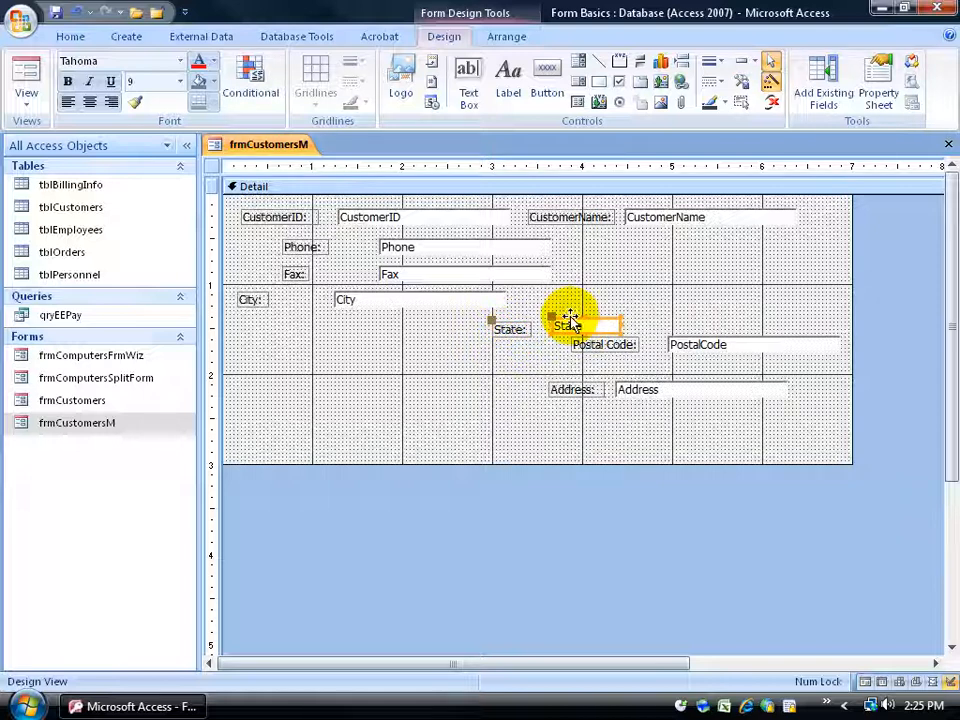
{"action": "left_click", "coordinate": [76, 12]}
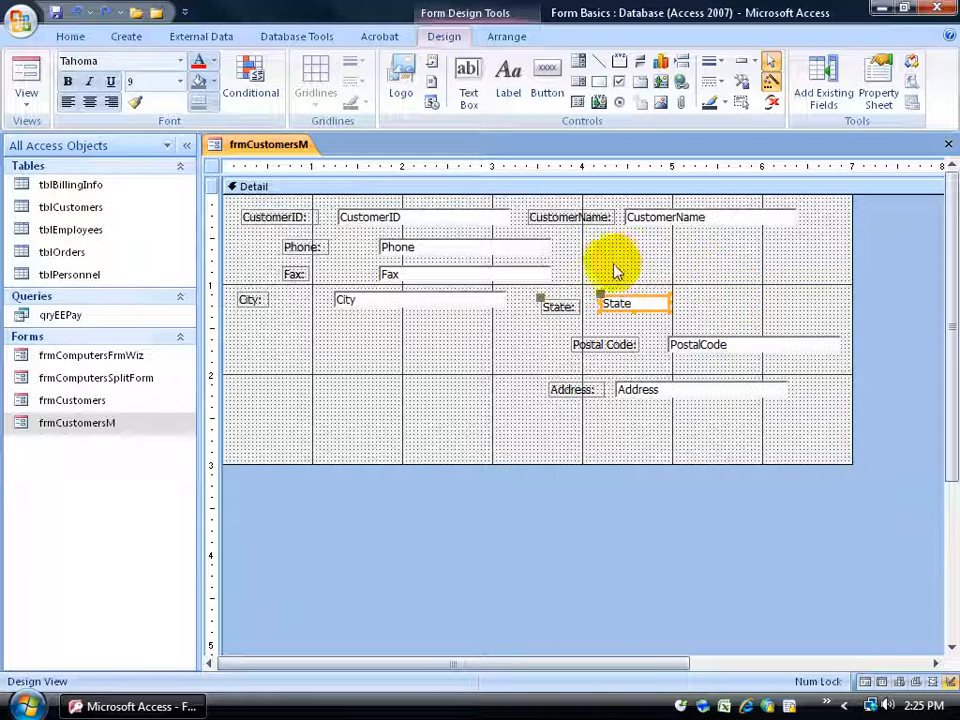
Move State and Postal Code with their labels below City, and place Address between City and State
{"action": "left_click_drag", "start_coordinate": [624, 298], "coordinate": [378, 359]}
{"action": "left_click", "coordinate": [678, 348]}
{"action": "left_click_drag", "start_coordinate": [678, 355], "coordinate": [364, 400]}
{"action": "left_click", "coordinate": [655, 390]}
{"action": "left_click_drag", "start_coordinate": [657, 388], "coordinate": [380, 330]}
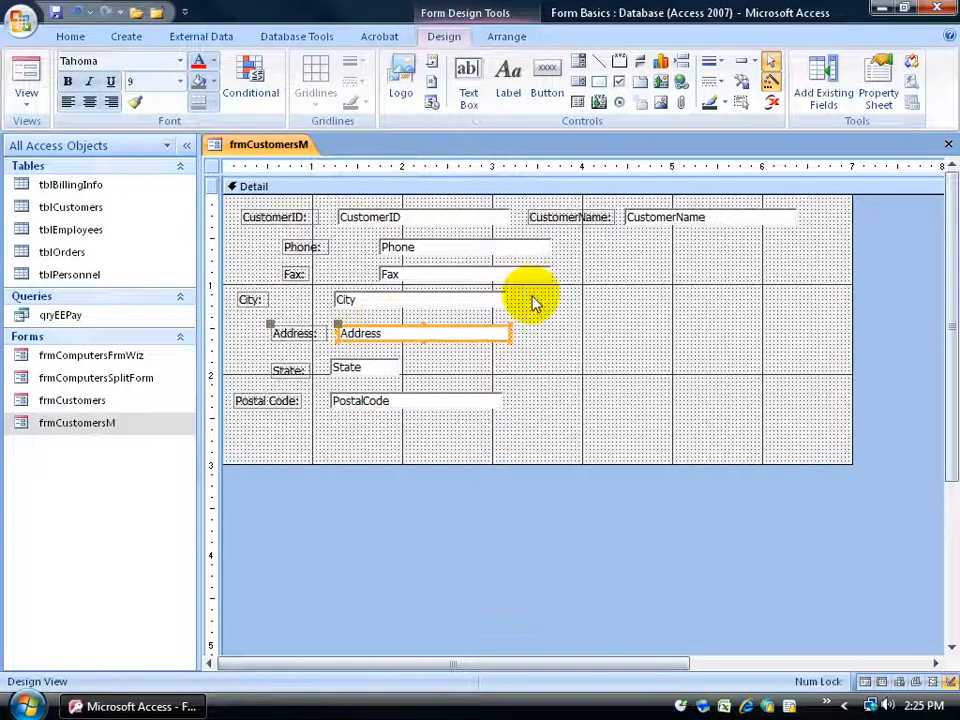
Select the rows from Phone through Postal Code, nudge them down to open a gap below CustomerID, and clear the selection
{"action": "left_click_drag", "start_coordinate": [212, 238], "coordinate": [208, 274]}
{"action": "key", "text": "Down"}
{"action": "left_click_drag", "start_coordinate": [210, 232], "coordinate": [212, 434]}
{"action": "key", "text": "Down"}
{"action": "key", "text": "Down"}
{"action": "key", "text": "Down"}
{"action": "key", "text": "Down"}
{"action": "key", "text": "Down"}
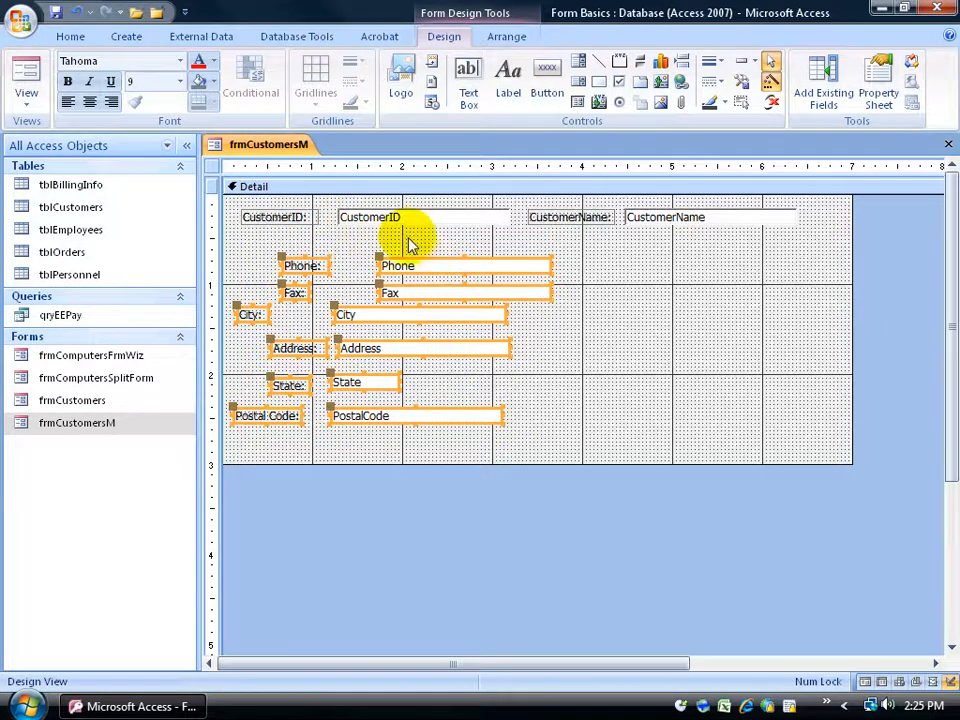
{"action": "left_click", "coordinate": [634, 257]}
Move the CustomerName text box with its label into the gap between the CustomerID and Phone rows
{"action": "left_click", "coordinate": [579, 215]}
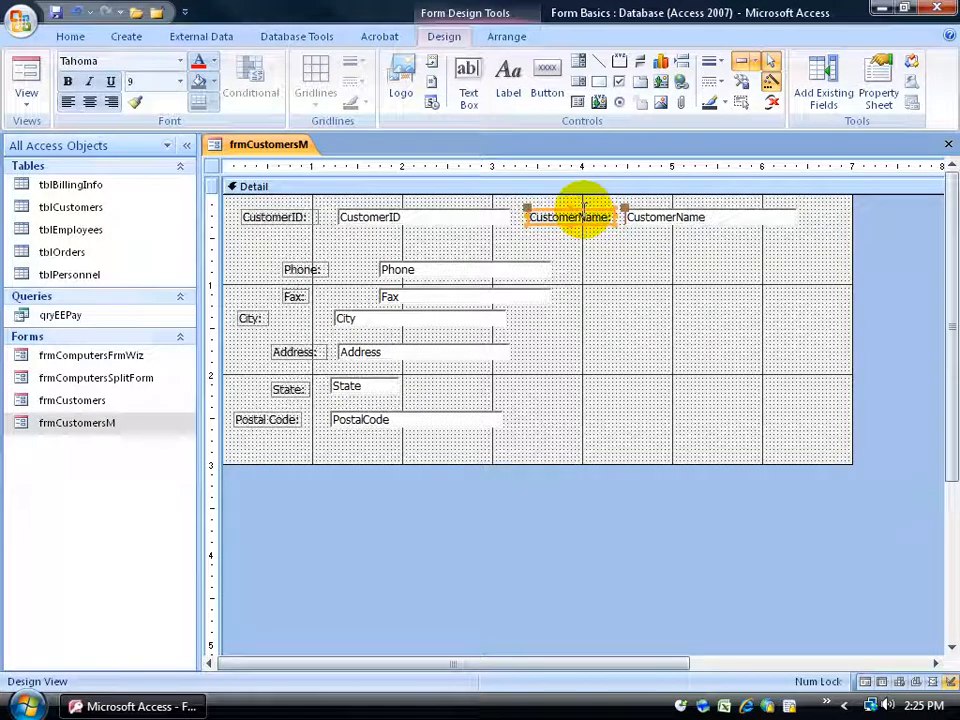
{"action": "left_click", "coordinate": [690, 217]}
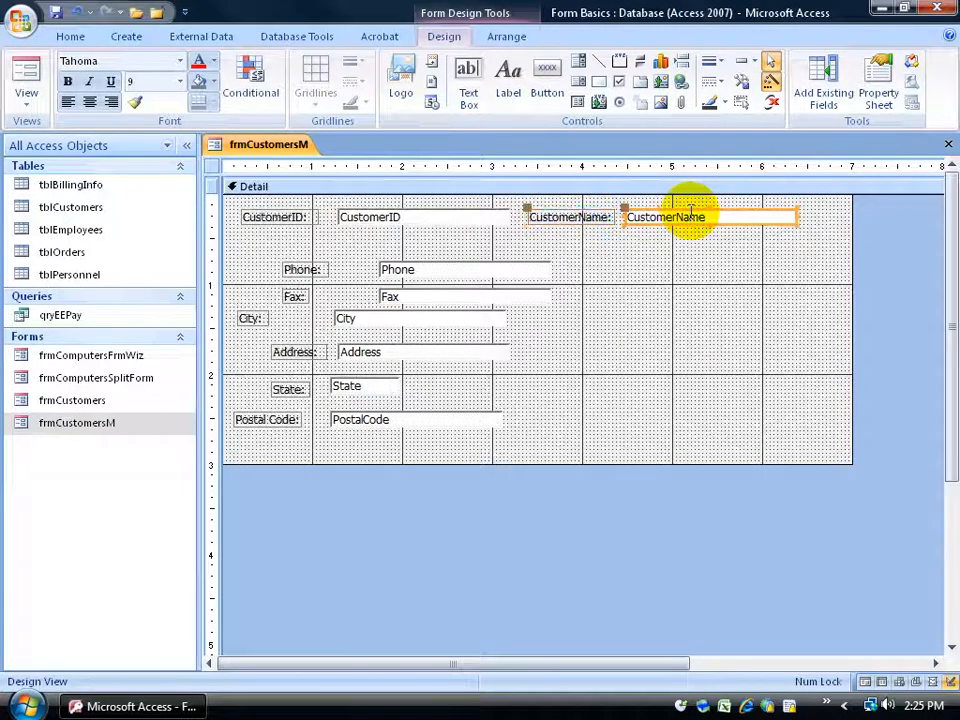
{"action": "left_click_drag", "start_coordinate": [690, 212], "coordinate": [420, 237]}
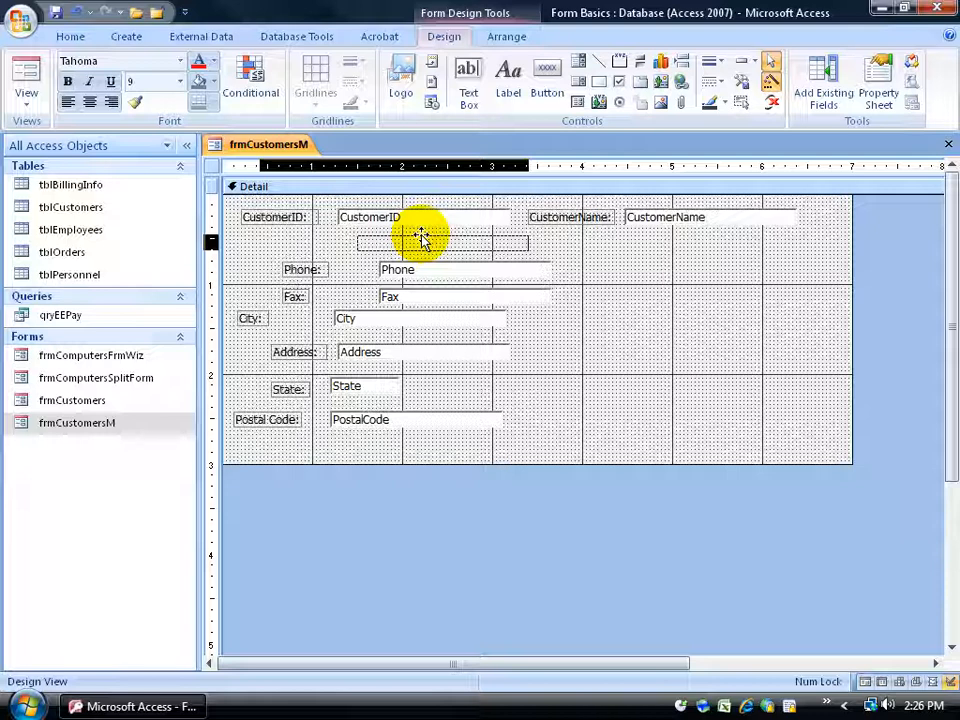
{"action": "left_click_drag", "start_coordinate": [420, 237], "coordinate": [422, 238]}
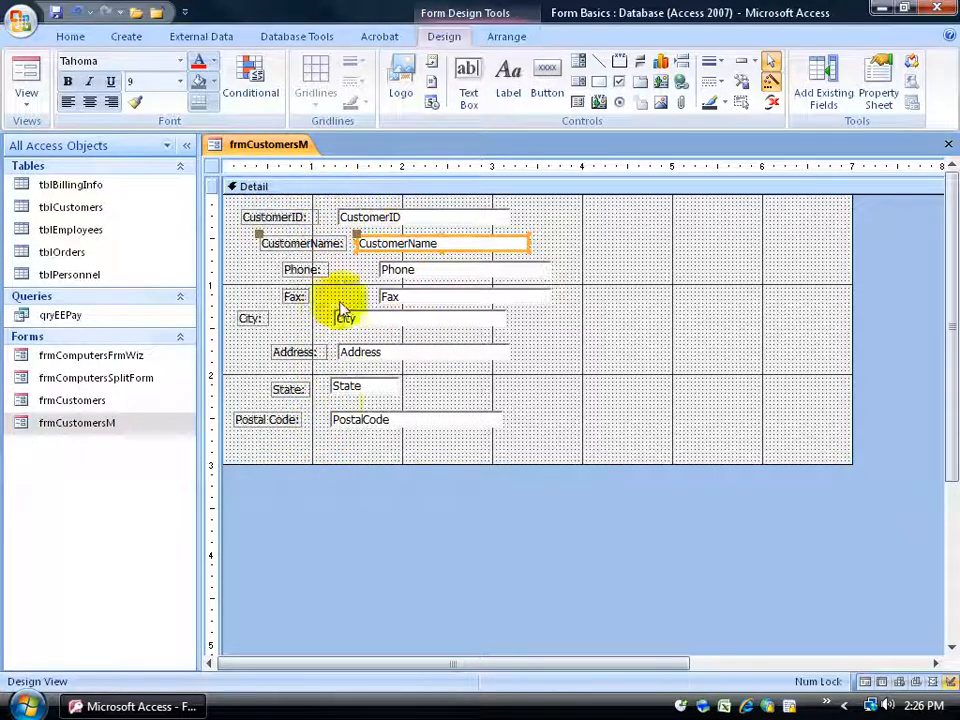
{"action": "left_click_drag", "start_coordinate": [235, 165], "coordinate": [320, 167]}
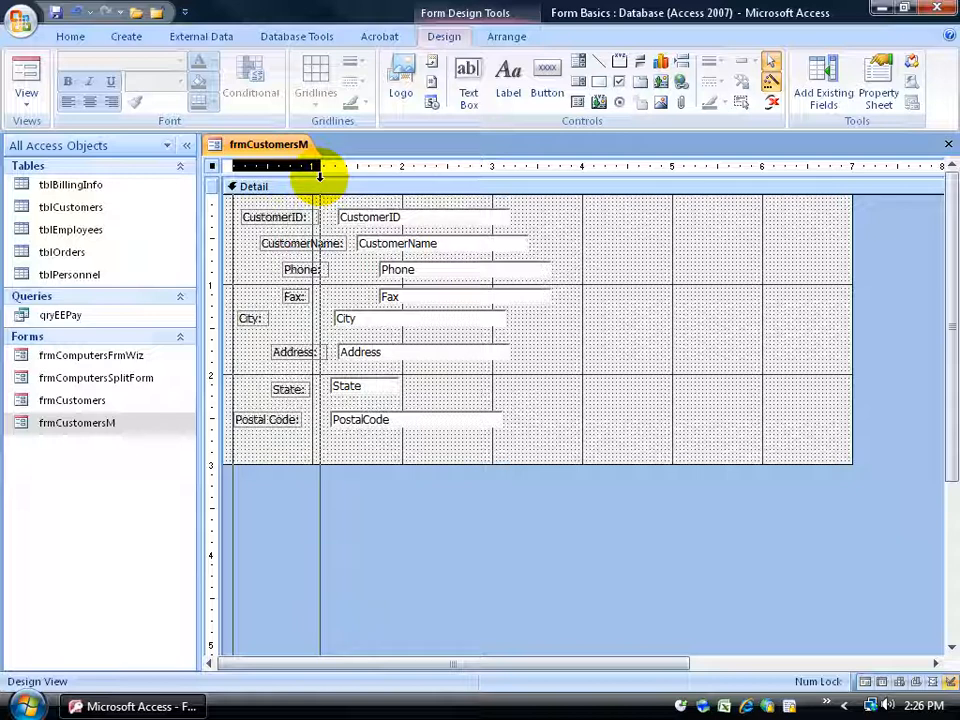
{"action": "mouse_move", "coordinate": [320, 167]}
{"action": "left_mouse_down"}
{"action": "mouse_move", "coordinate": [354, 167]}
{"action": "mouse_move", "coordinate": [321, 167]}
{"action": "left_mouse_up"}
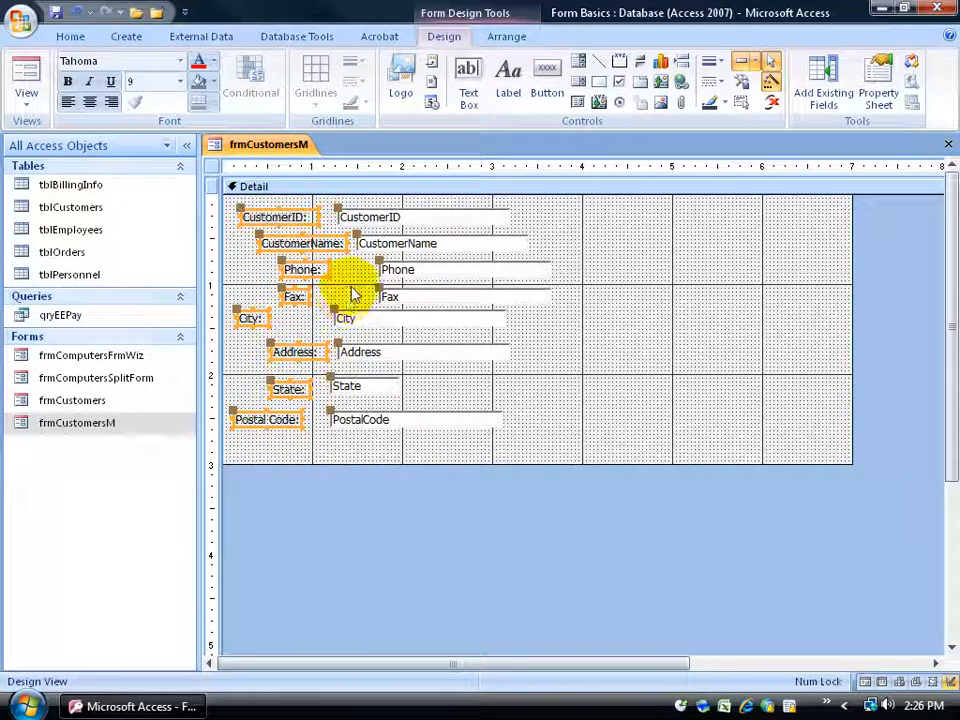
{"action": "left_click", "coordinate": [579, 253]}
Shift the CustomerName and Phone labels left independently of their text boxes so they fit within the label column
{"action": "left_click", "coordinate": [303, 216]}
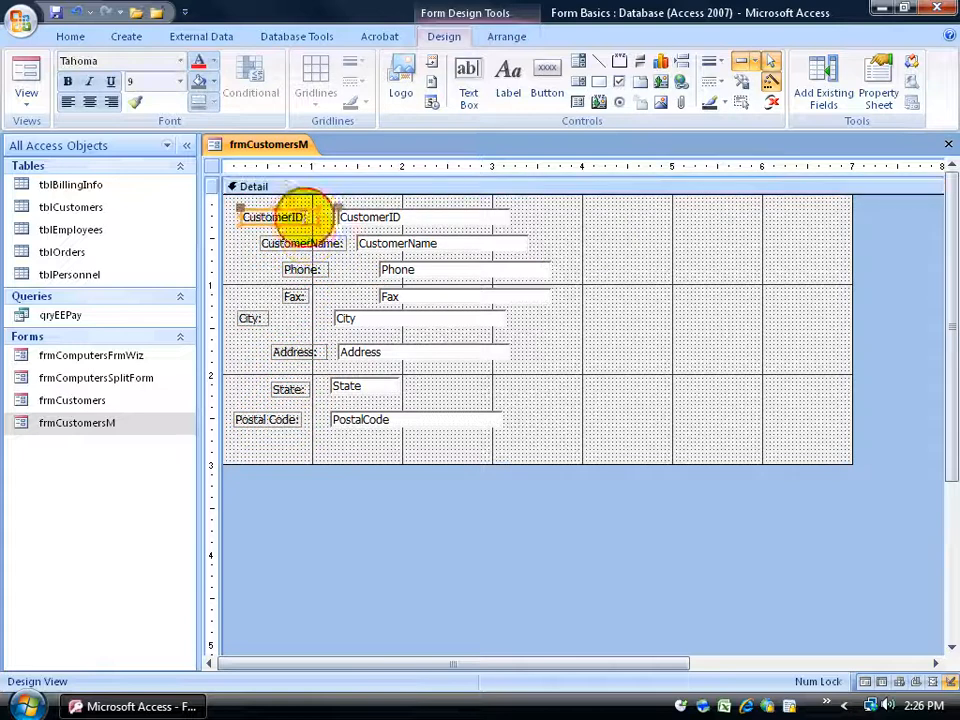
{"action": "left_click_drag", "start_coordinate": [241, 208], "coordinate": [234, 236]}
{"action": "left_click", "coordinate": [264, 243]}
{"action": "left_click", "coordinate": [284, 264]}
{"action": "left_click_drag", "start_coordinate": [284, 264], "coordinate": [260, 265]}
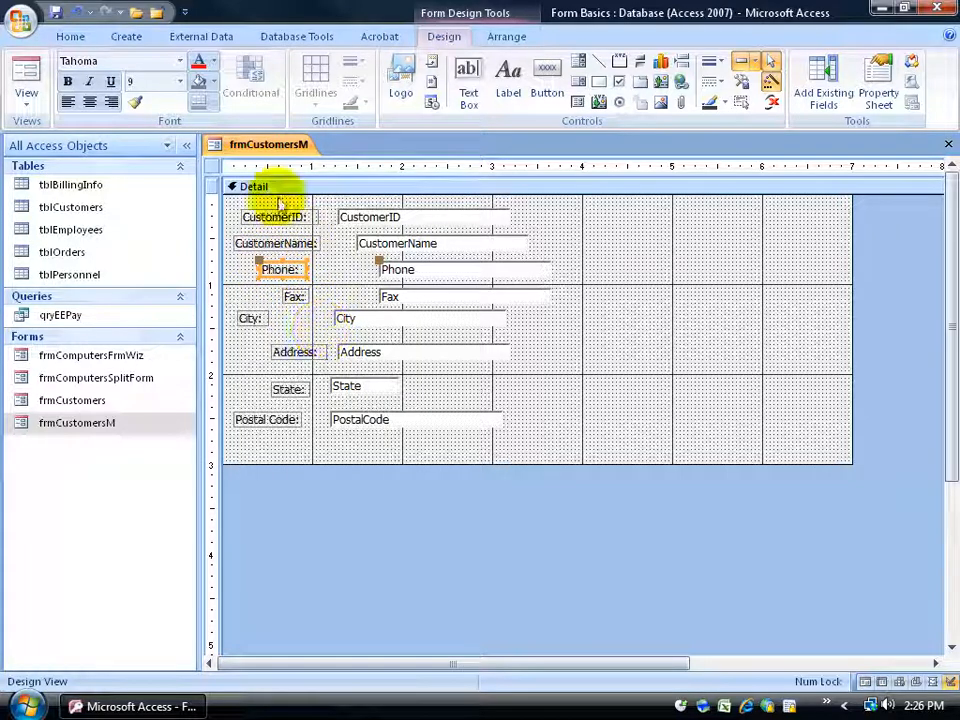
Select all the field labels in the label column and align them to their right edges
{"action": "left_click", "coordinate": [246, 166]}
{"action": "left_click_drag", "start_coordinate": [246, 166], "coordinate": [313, 170]}
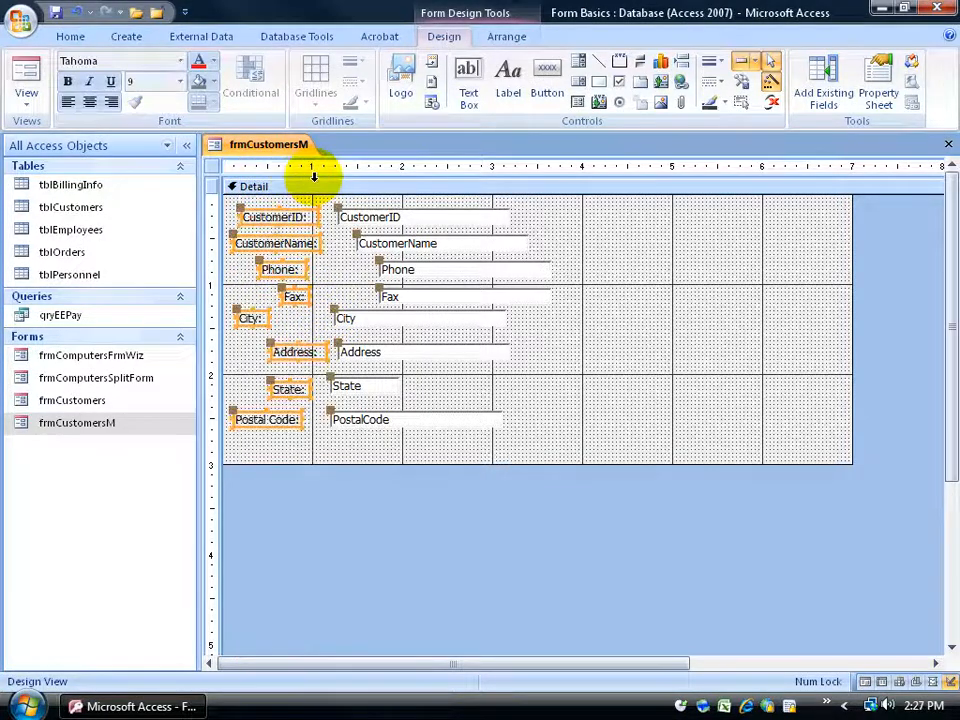
{"action": "left_click", "coordinate": [509, 37]}
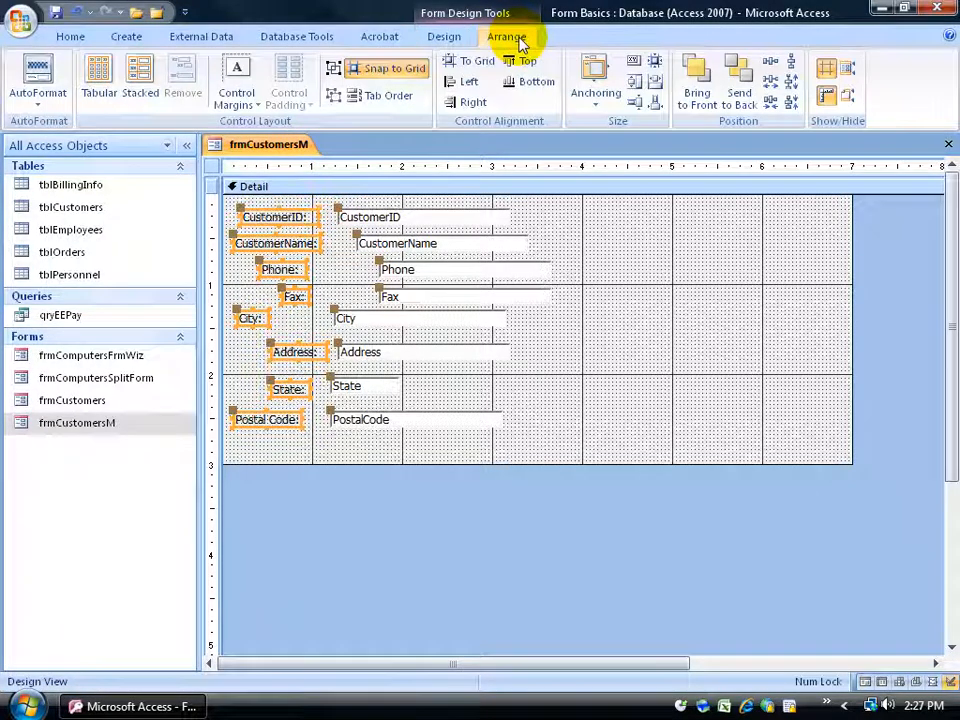
{"action": "left_click", "coordinate": [474, 104]}
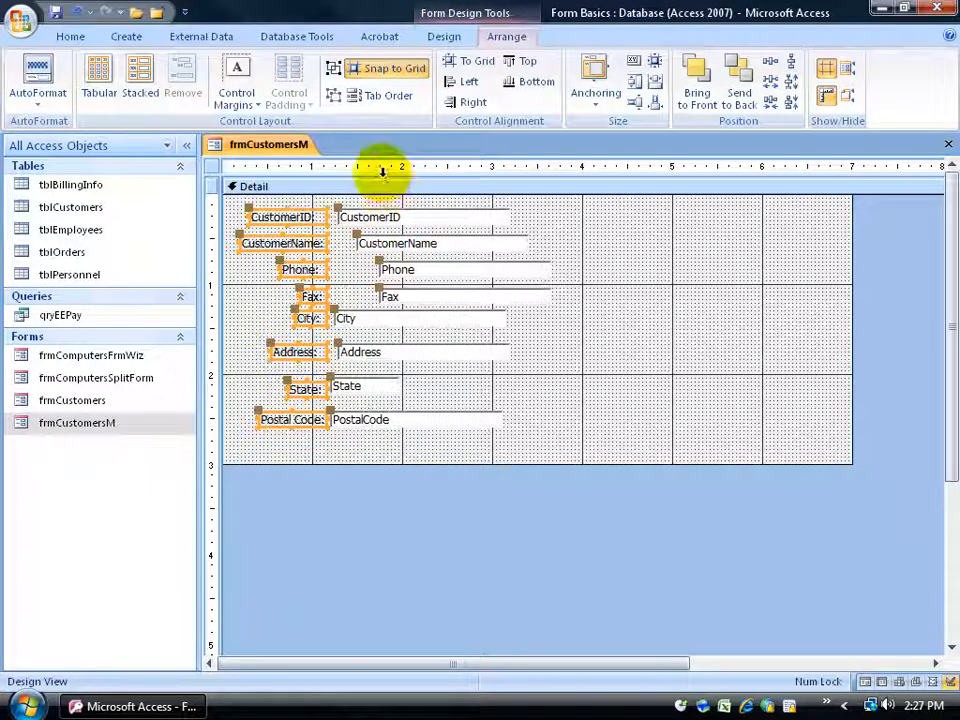
{"action": "left_click_drag", "start_coordinate": [376, 166], "coordinate": [491, 176]}
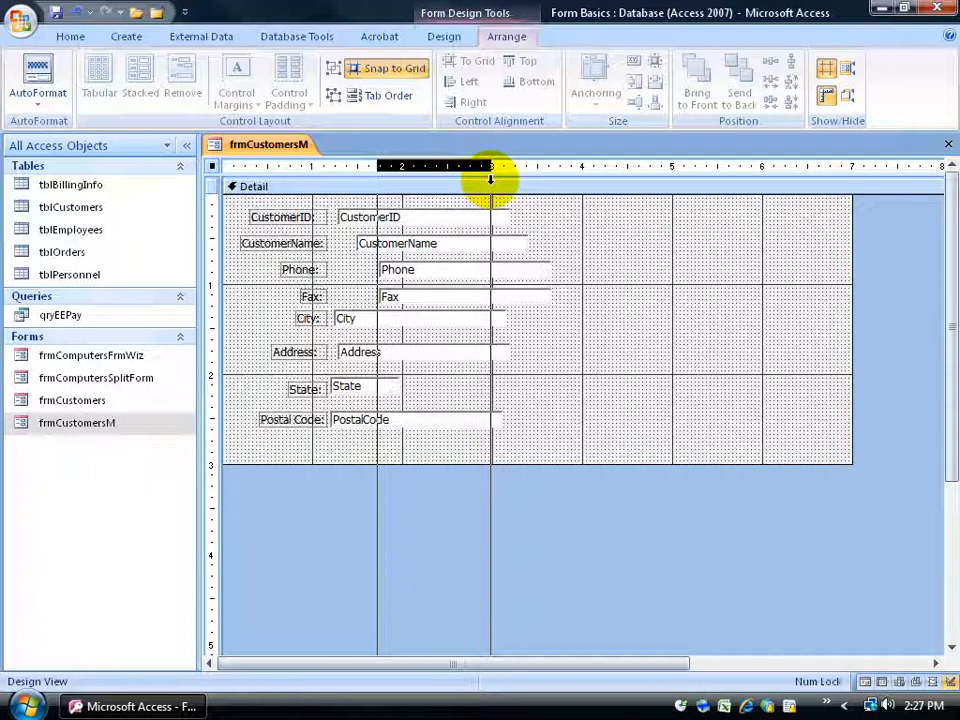
{"action": "left_click_drag", "start_coordinate": [490, 178], "coordinate": [491, 184]}
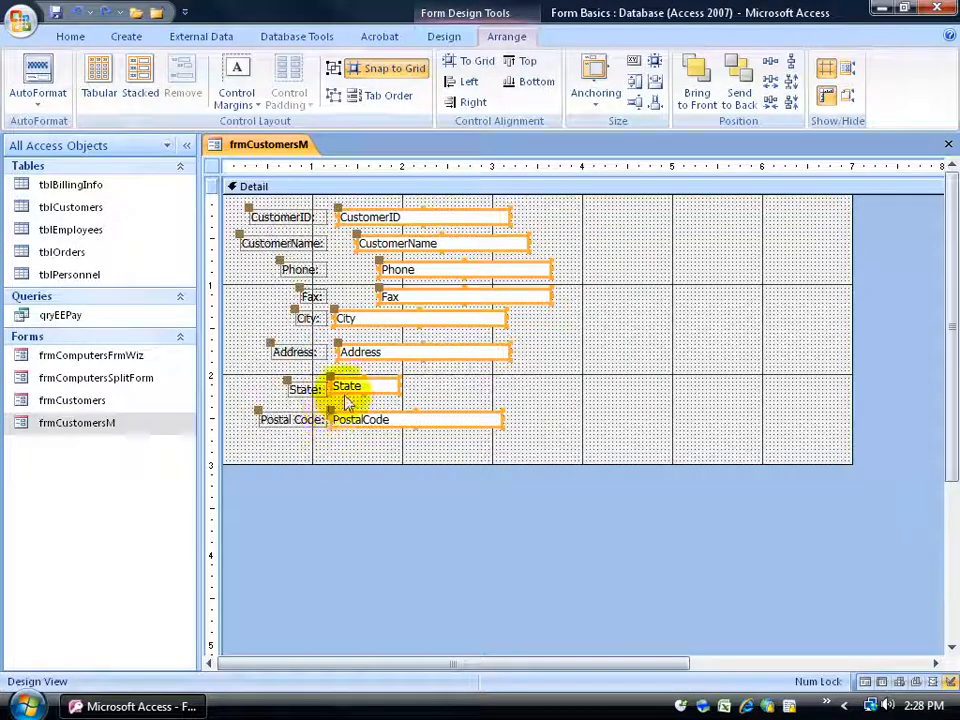
{"action": "left_click", "coordinate": [561, 390]}
Shift the PostalCode, State and City text boxes slightly right, independently of their labels, to leave a gap beside the labels
{"action": "left_click", "coordinate": [366, 414]}
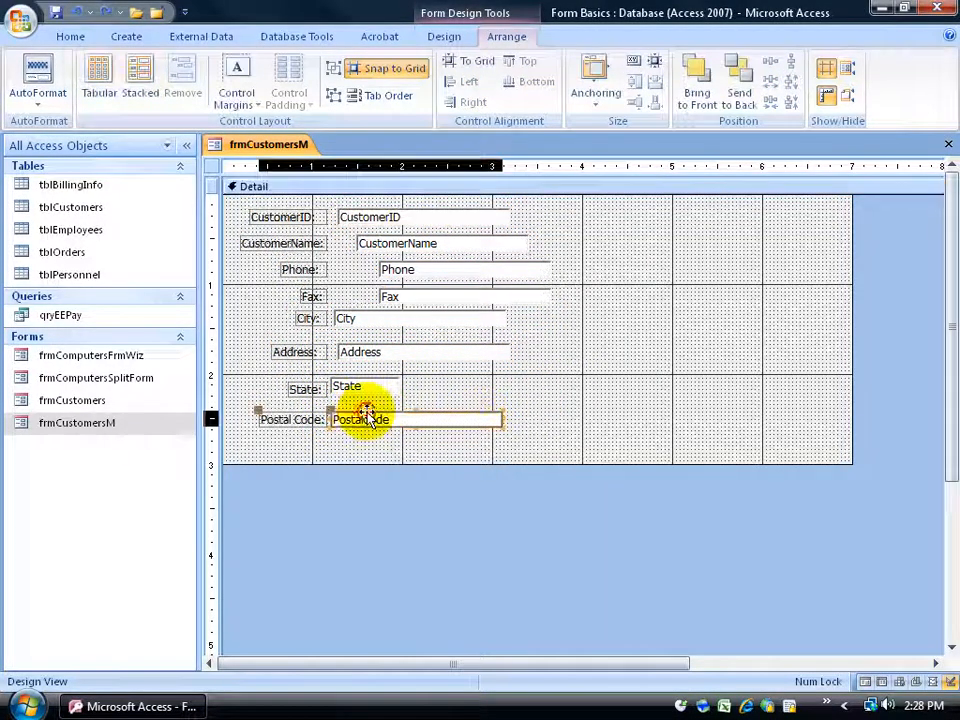
{"action": "left_click_drag", "start_coordinate": [333, 408], "coordinate": [348, 413]}
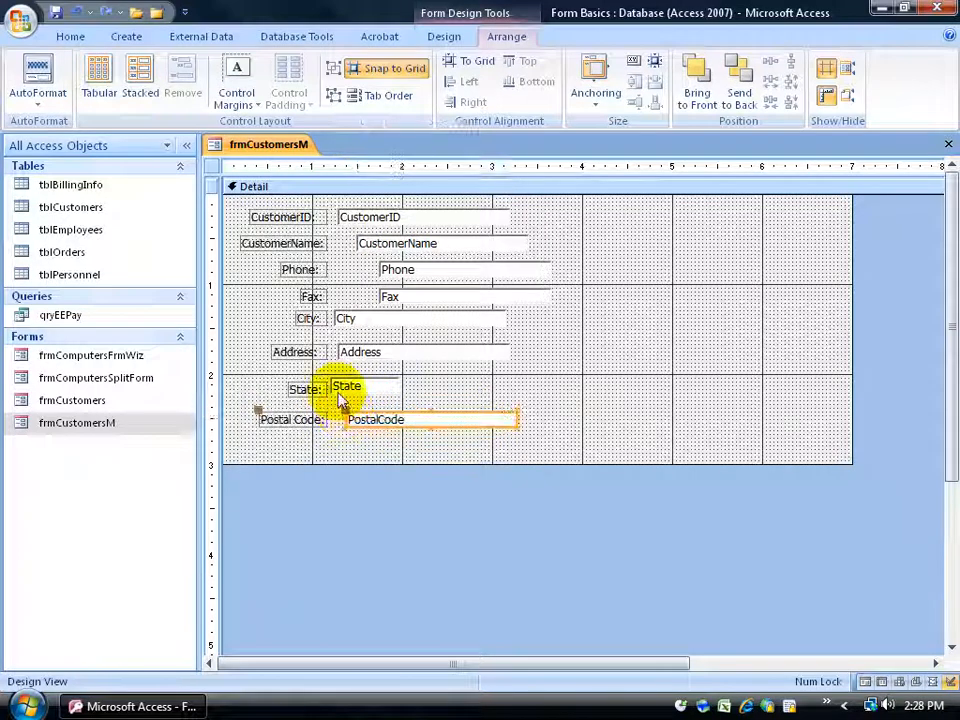
{"action": "left_click", "coordinate": [335, 387]}
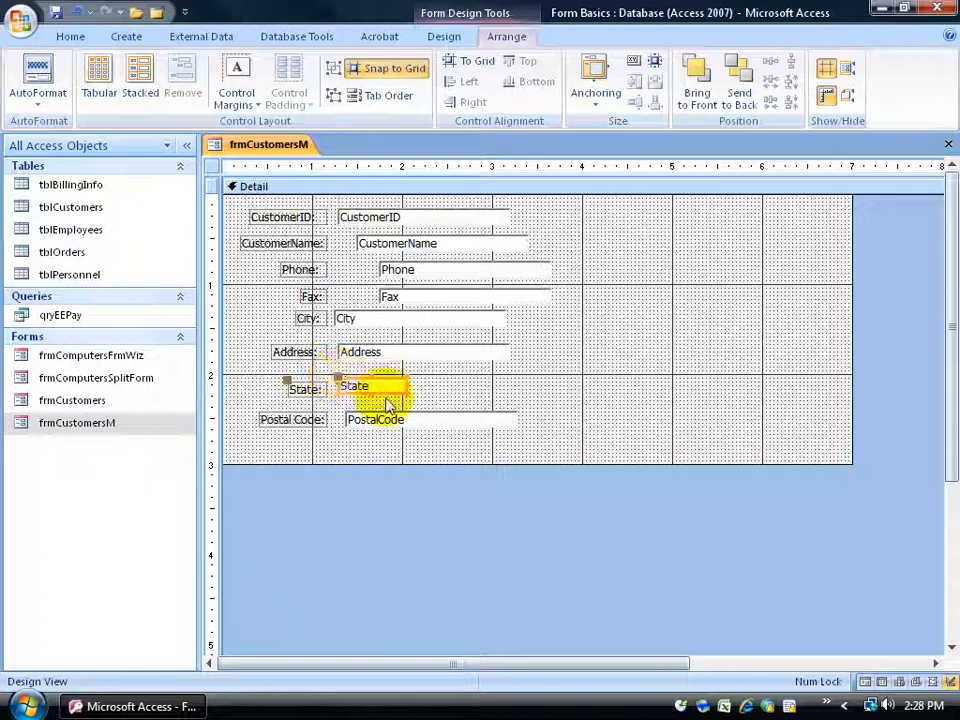
{"action": "left_click", "coordinate": [474, 405]}
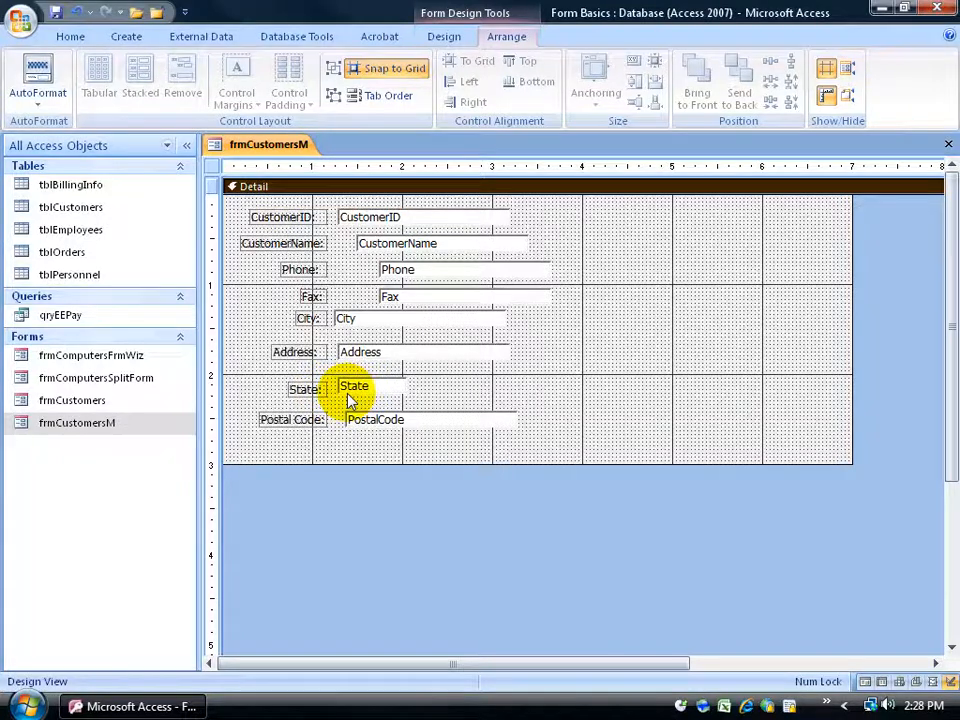
{"action": "left_click", "coordinate": [340, 320]}
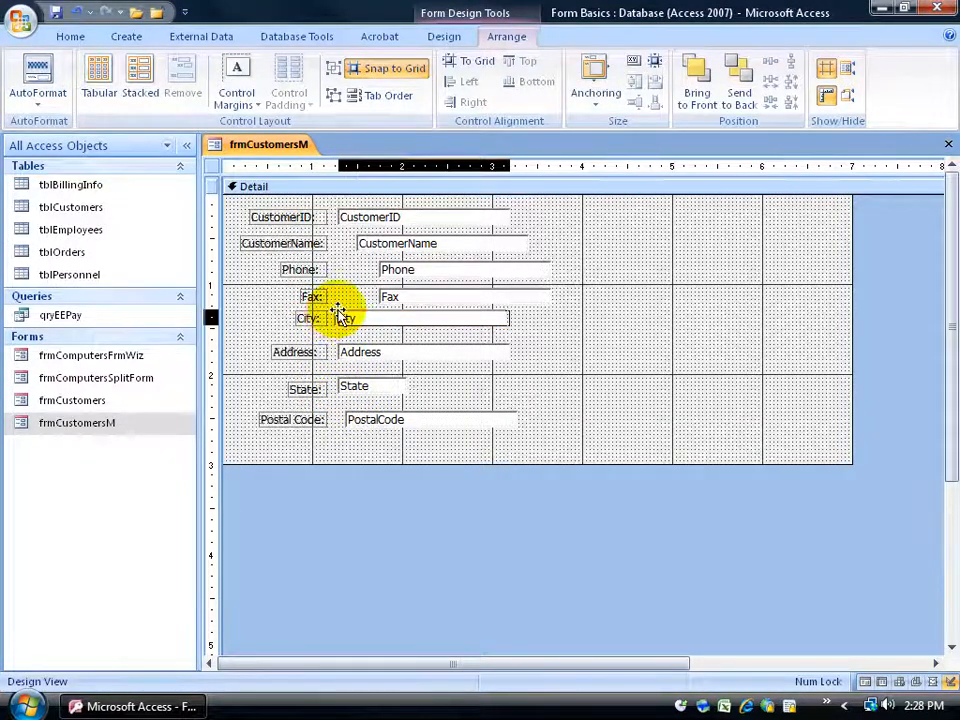
{"action": "left_click_drag", "start_coordinate": [343, 310], "coordinate": [345, 310]}
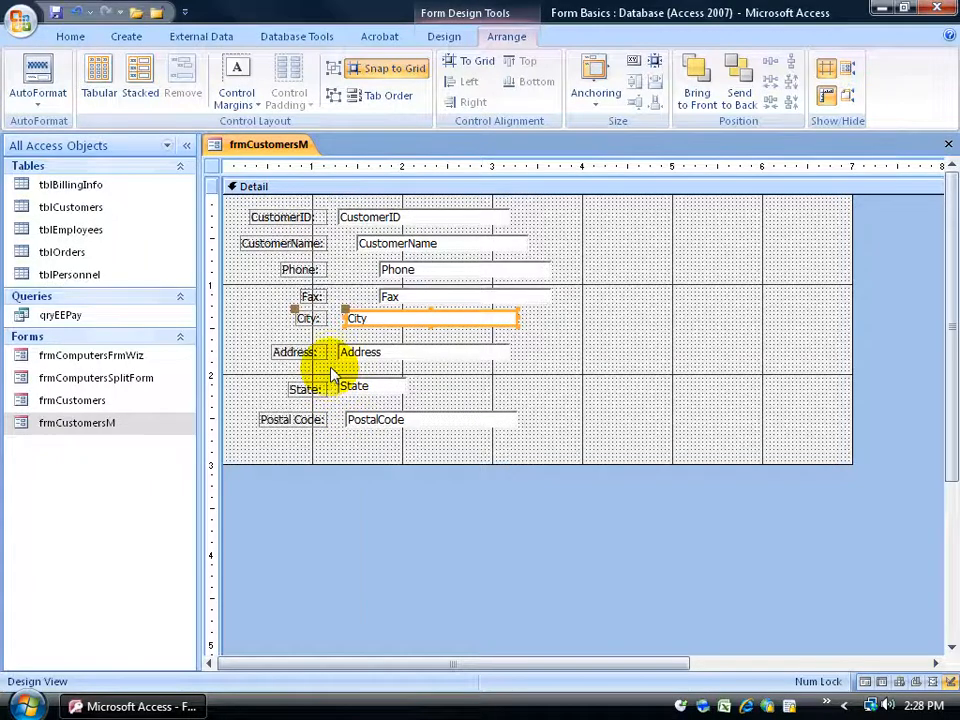
Select all the text boxes, align them to their left edges, and clear the selection
{"action": "left_click", "coordinate": [359, 166]}
{"action": "left_click_drag", "start_coordinate": [359, 166], "coordinate": [463, 171]}
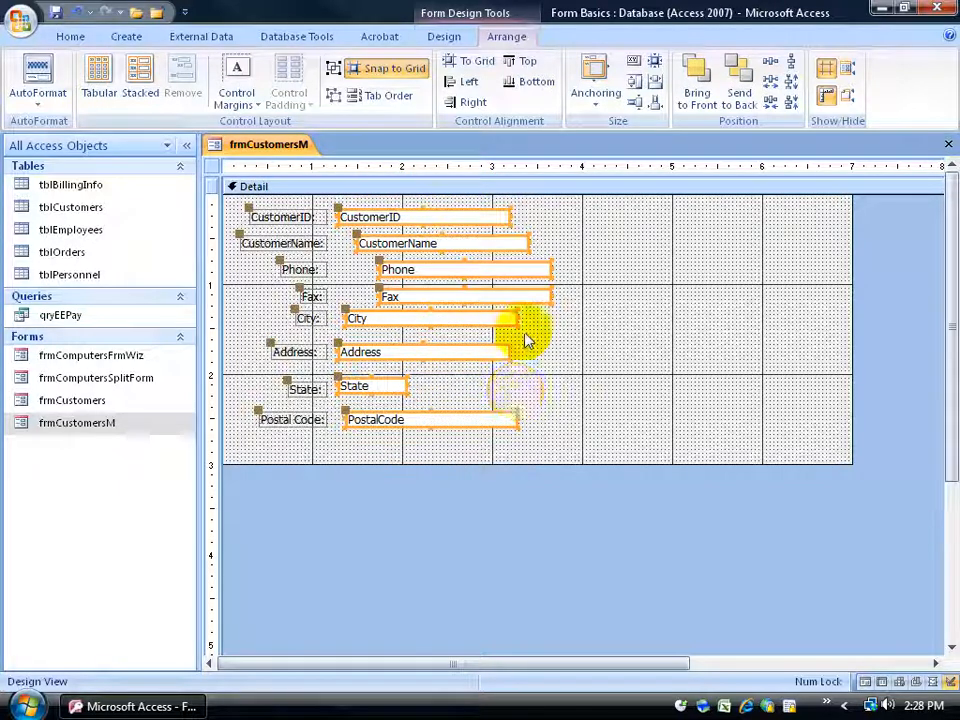
{"action": "left_click", "coordinate": [451, 87]}
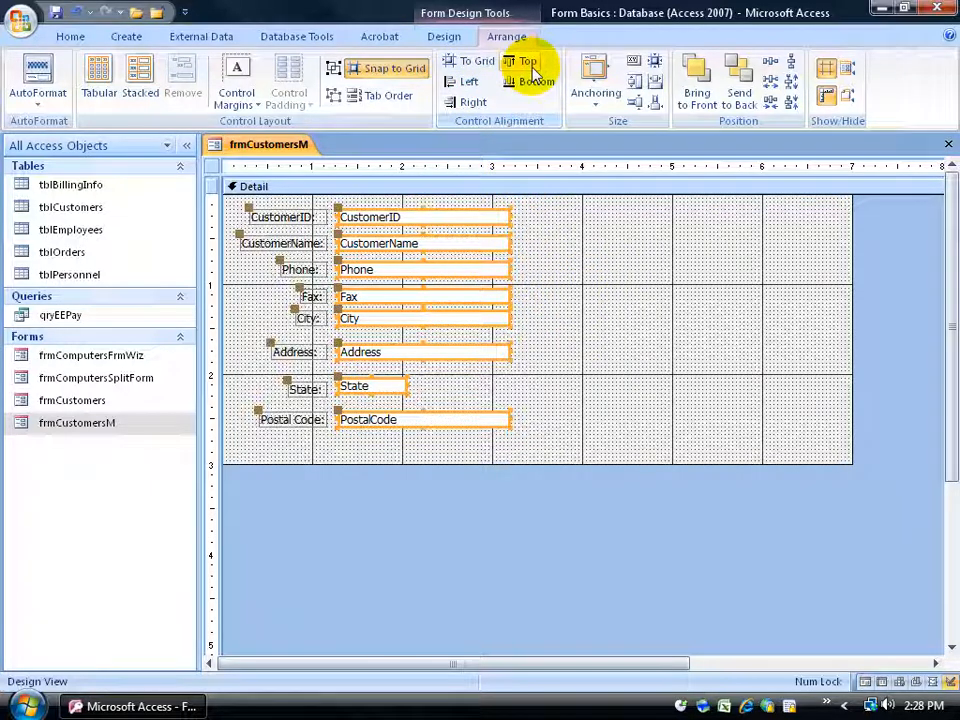
{"action": "left_click", "coordinate": [606, 368]}
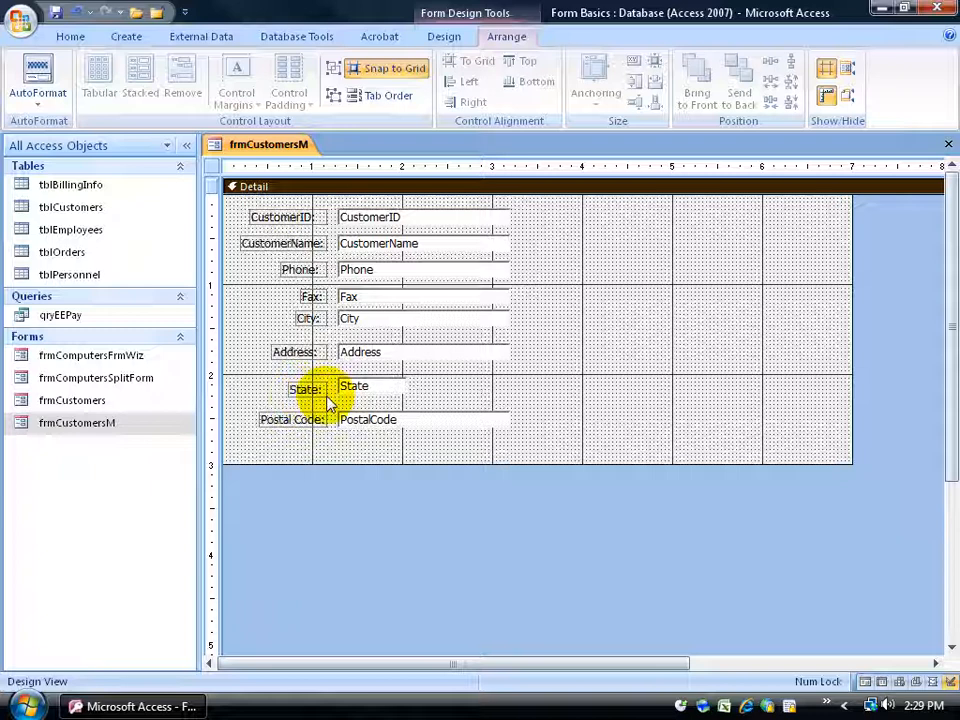
Align the State label and its text box to their top edges, and clear the selection
{"action": "left_click", "coordinate": [208, 387]}
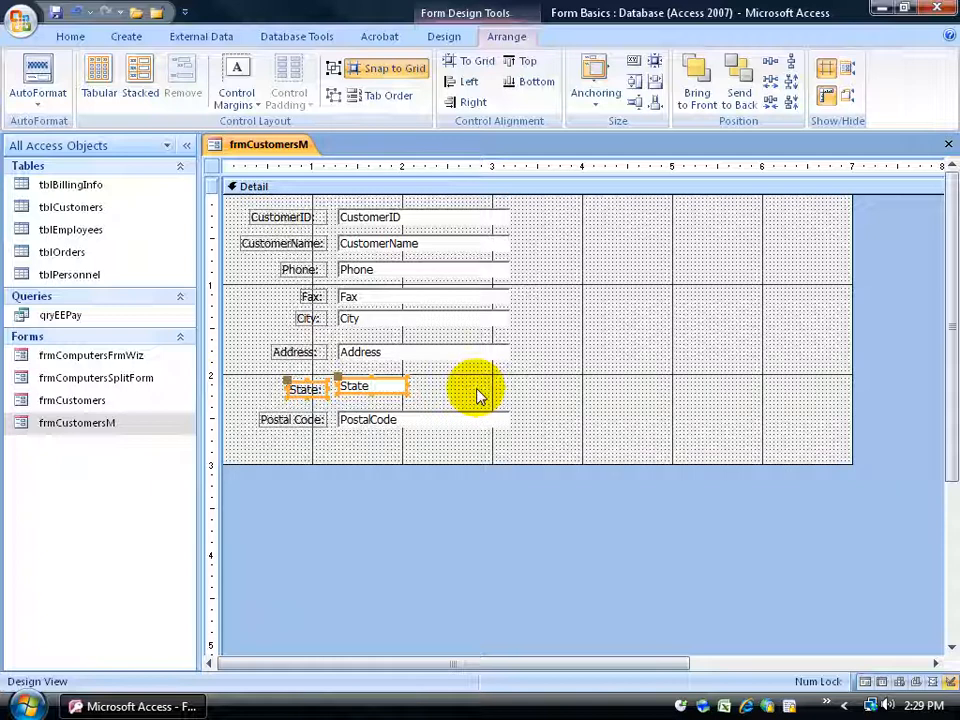
{"action": "left_click", "coordinate": [522, 62]}
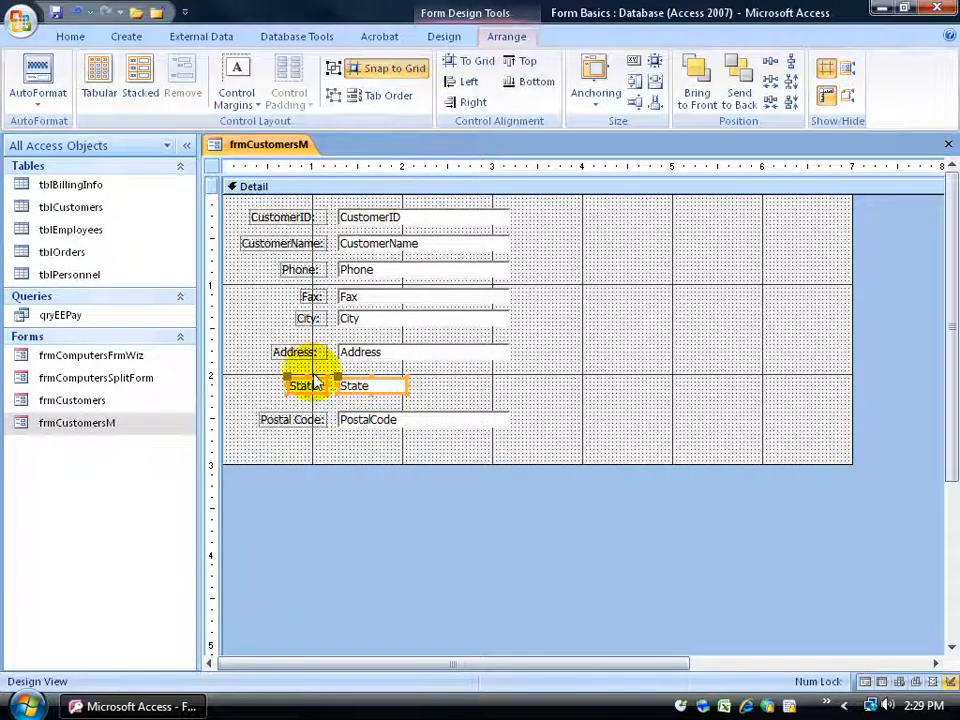
{"action": "left_click", "coordinate": [594, 374]}
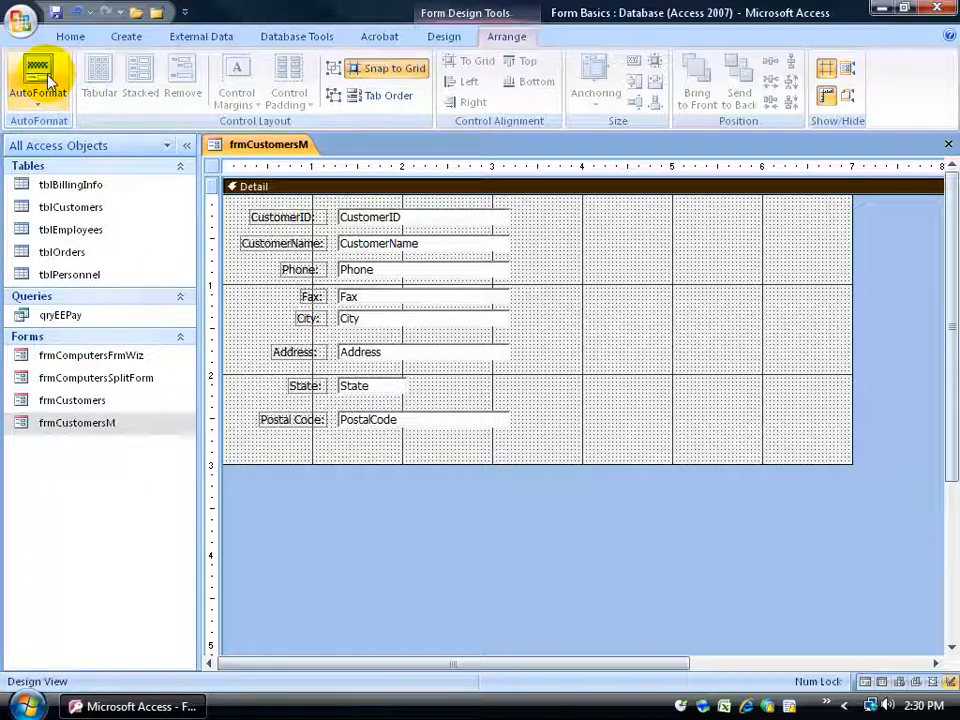
Switch the form to Form View and step through the fields to Address and back to City to check the tab order
{"action": "right_click", "coordinate": [252, 146]}
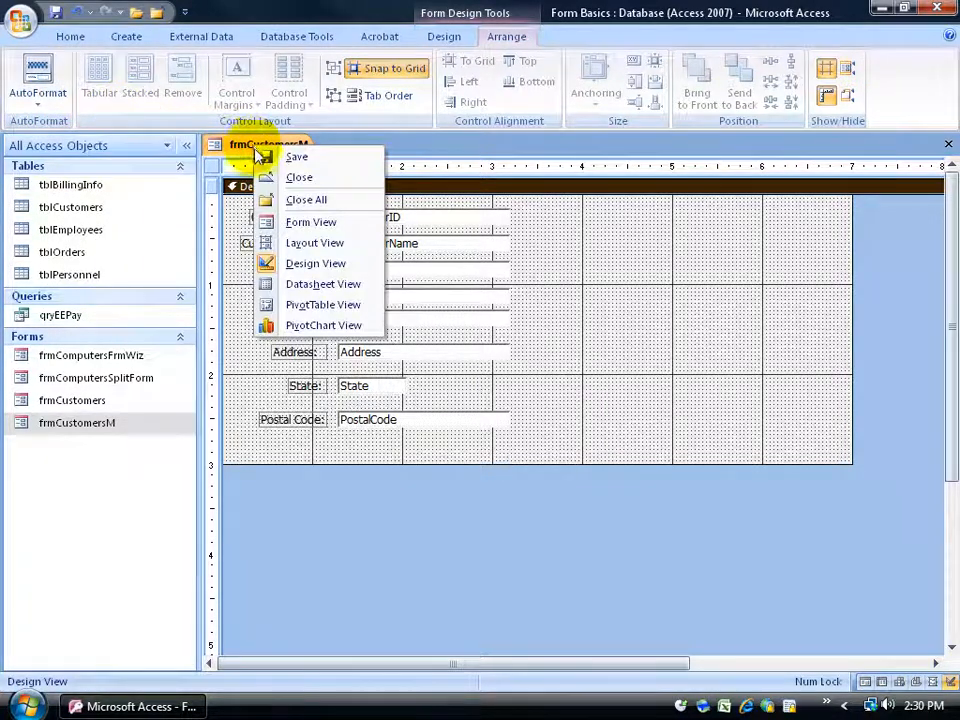
{"action": "left_click", "coordinate": [302, 222]}
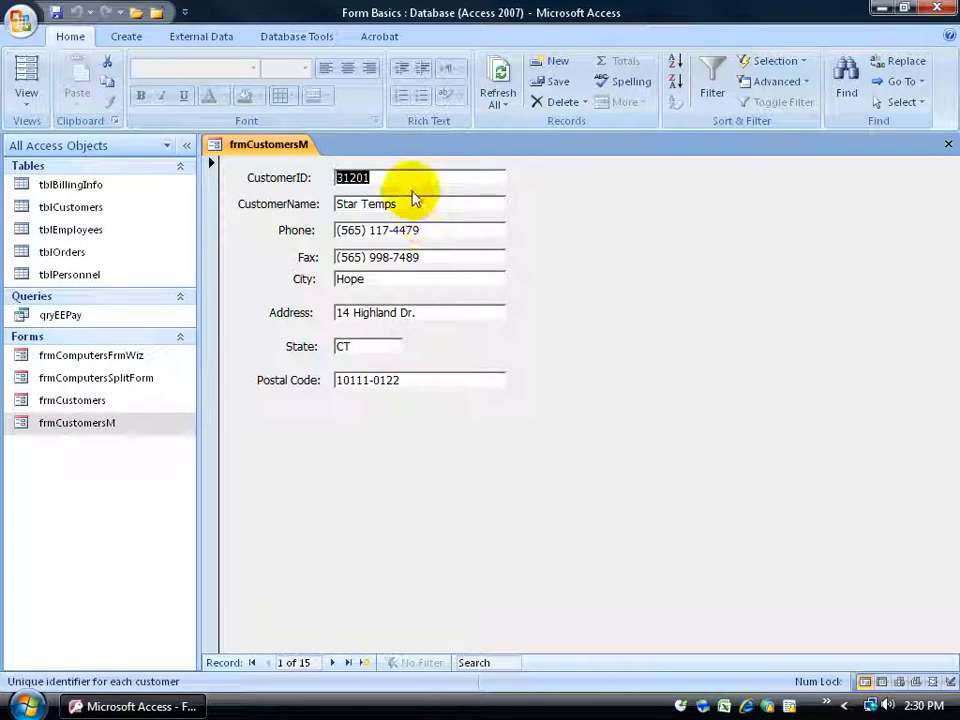
{"action": "key", "text": "Tab"}
{"action": "key", "text": "Tab"}
{"action": "key", "text": "Tab"}
{"action": "key", "text": "Tab"}
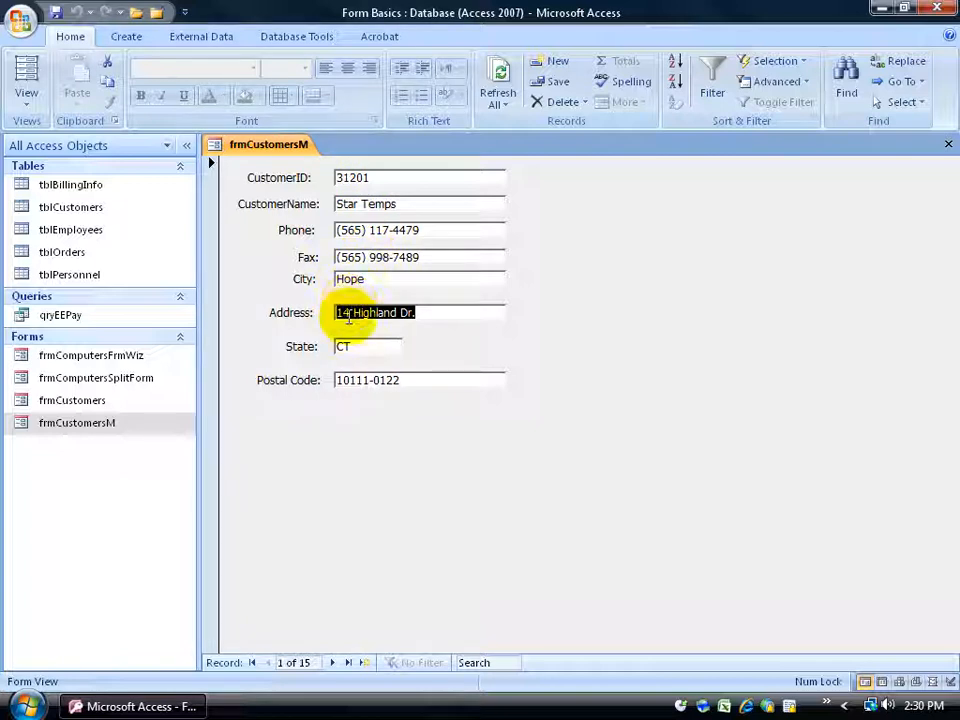
{"action": "key", "text": "shift+Tab"}
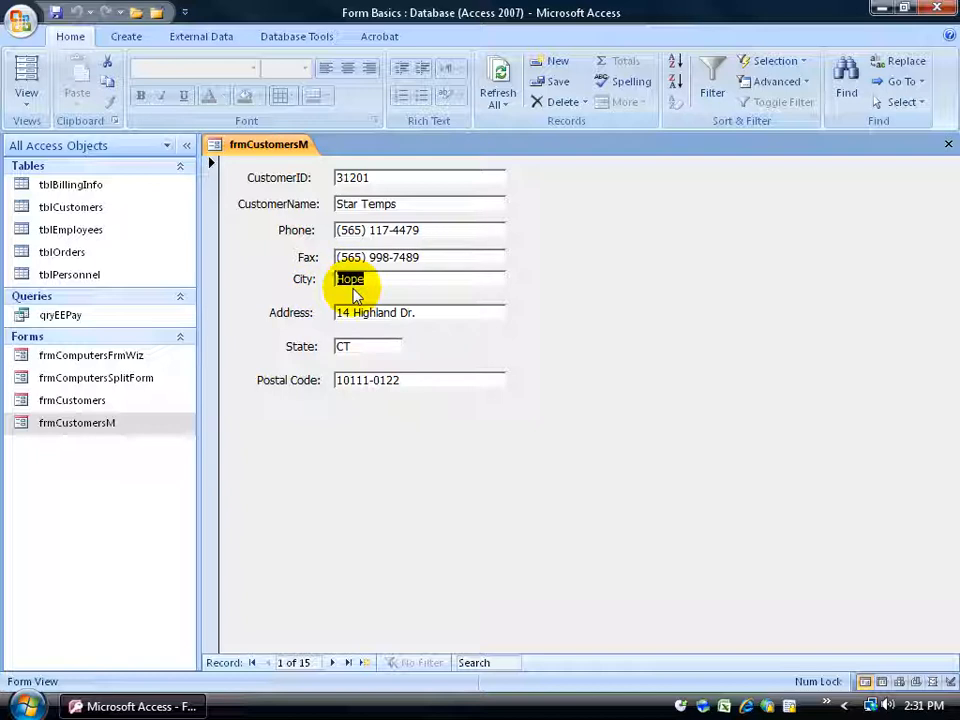
Return the form to Design View and apply the automatic tab order to the Detail section
{"action": "right_click", "coordinate": [244, 149]}
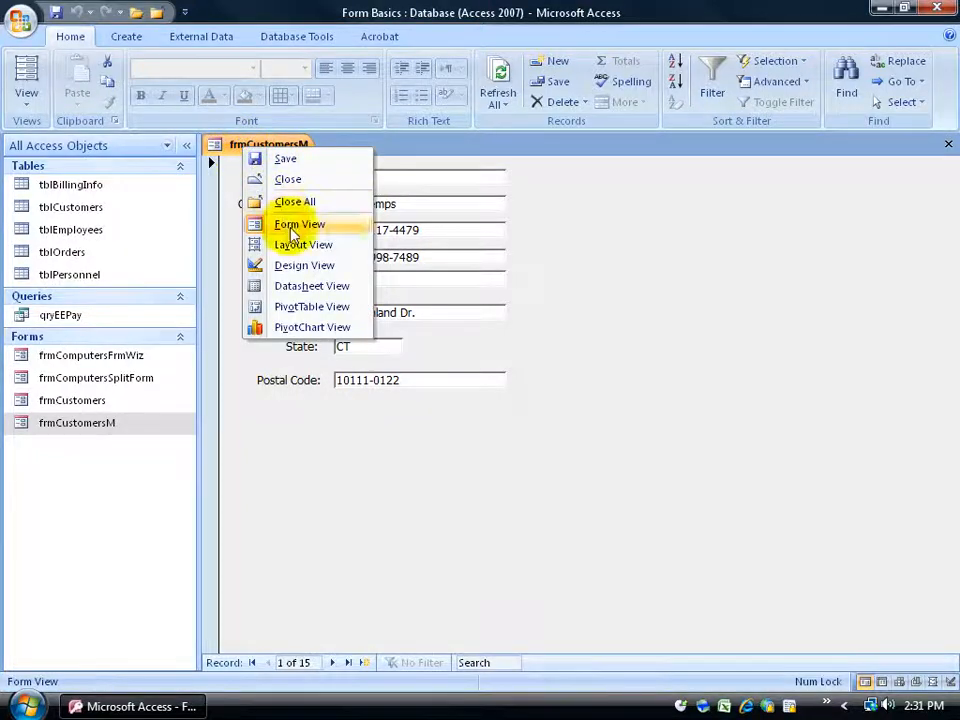
{"action": "left_click", "coordinate": [290, 266]}
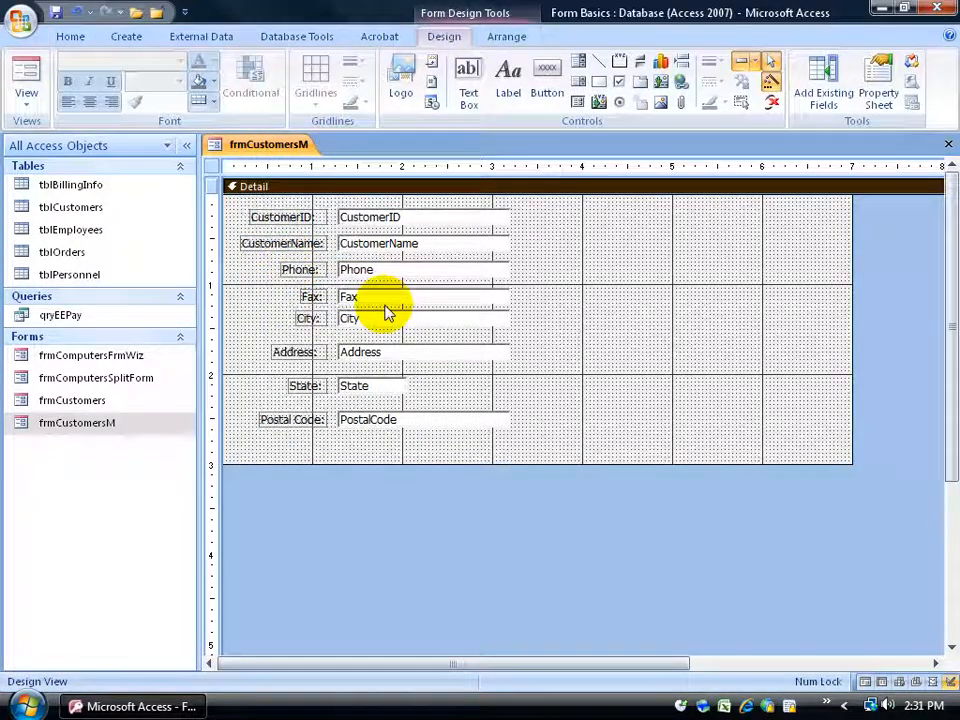
{"action": "left_click", "coordinate": [508, 38]}
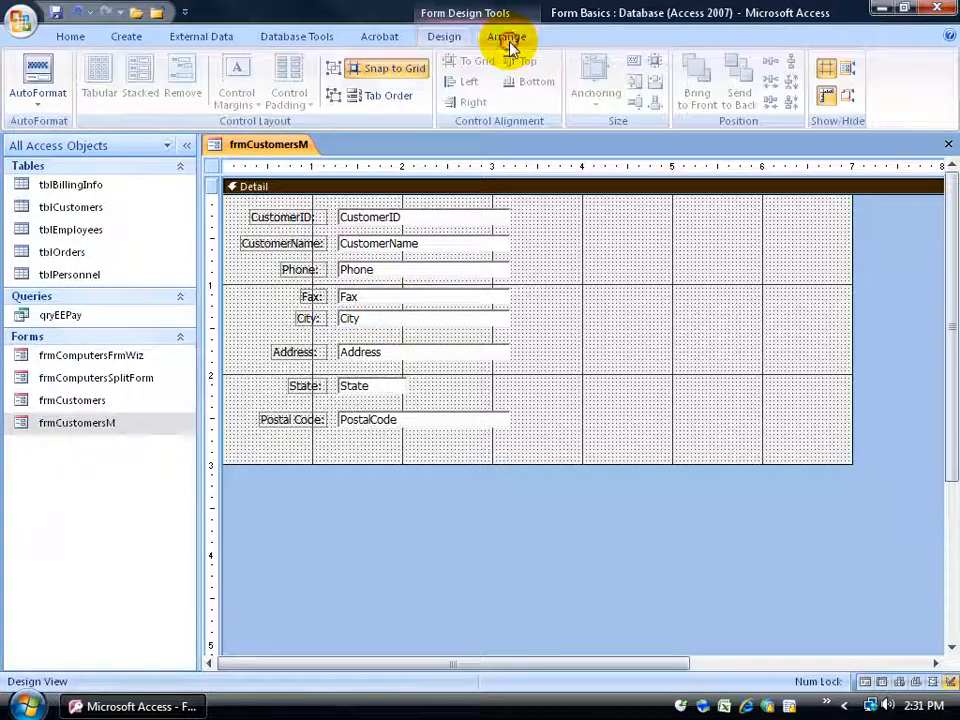
{"action": "left_click", "coordinate": [374, 95]}
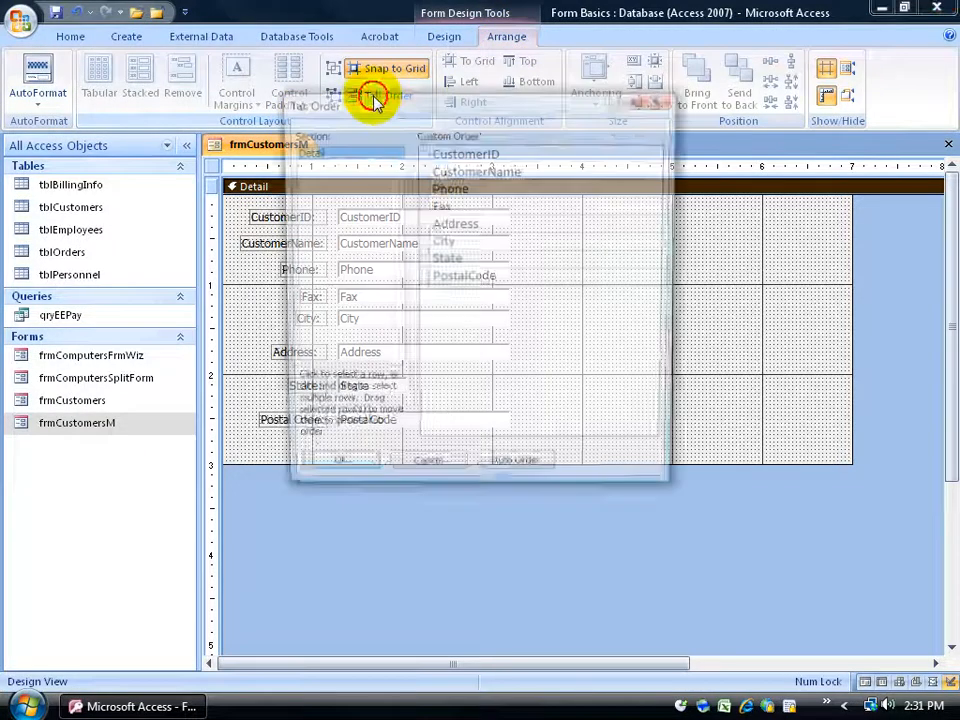
{"action": "left_click", "coordinate": [491, 474]}
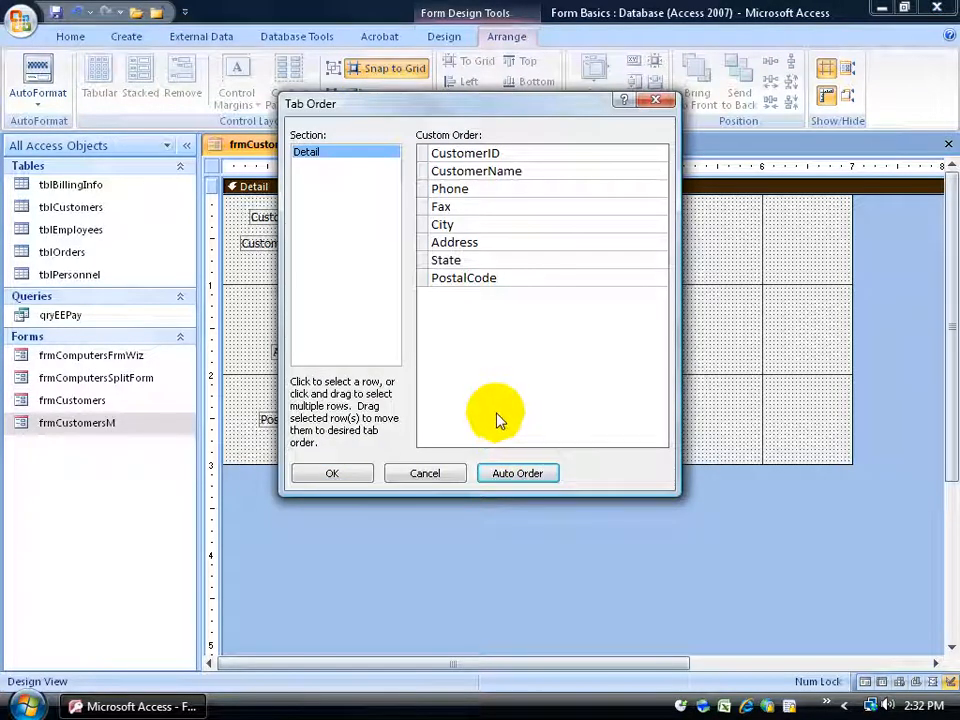
Try placing City between State and PostalCode in the custom tab order, and restore the automatic order
{"action": "left_click_drag", "start_coordinate": [424, 105], "coordinate": [630, 153]}
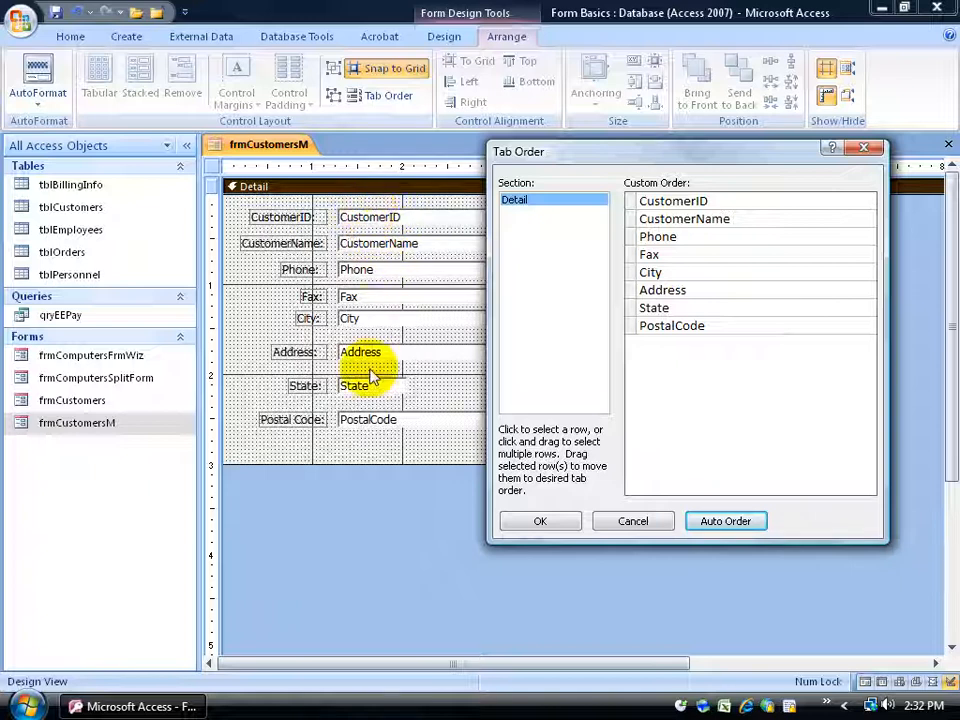
{"action": "left_click", "coordinate": [643, 272]}
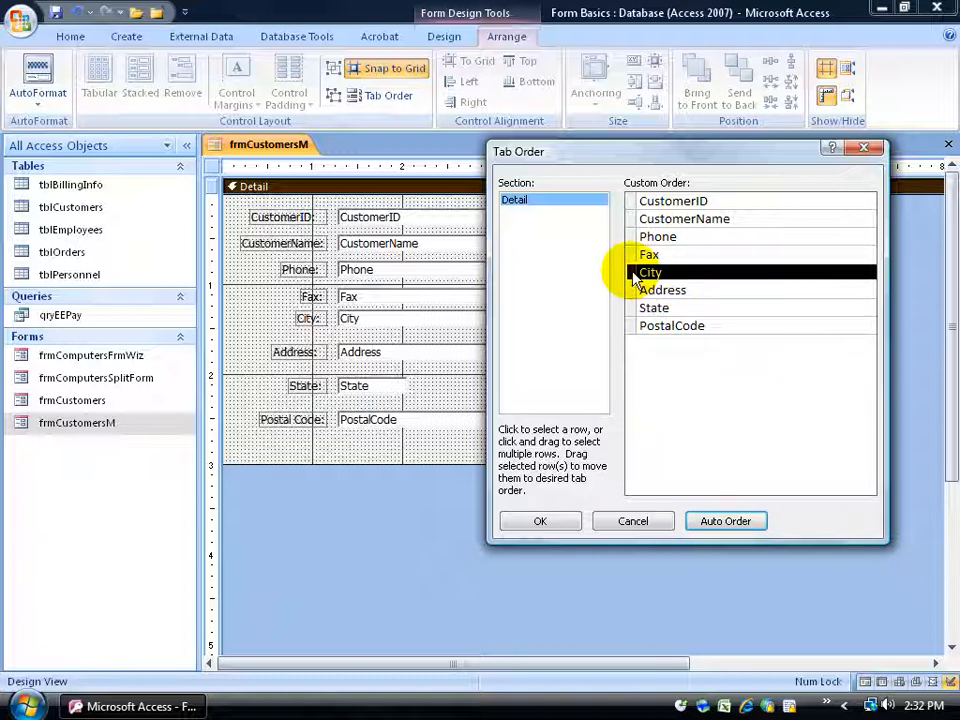
{"action": "left_click", "coordinate": [632, 273]}
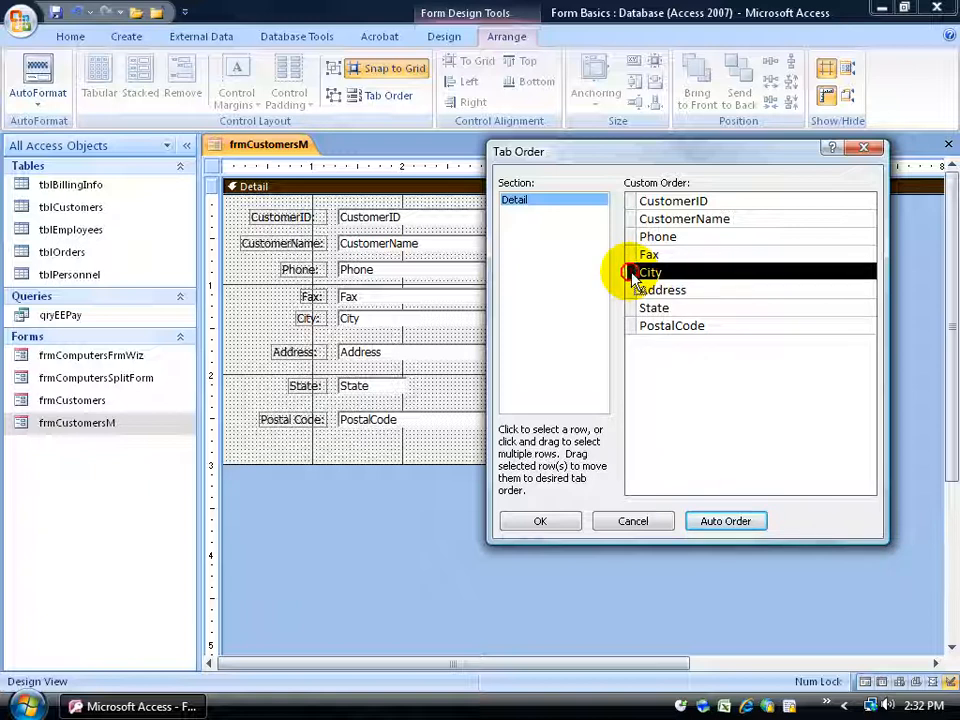
{"action": "left_click_drag", "start_coordinate": [632, 282], "coordinate": [636, 325]}
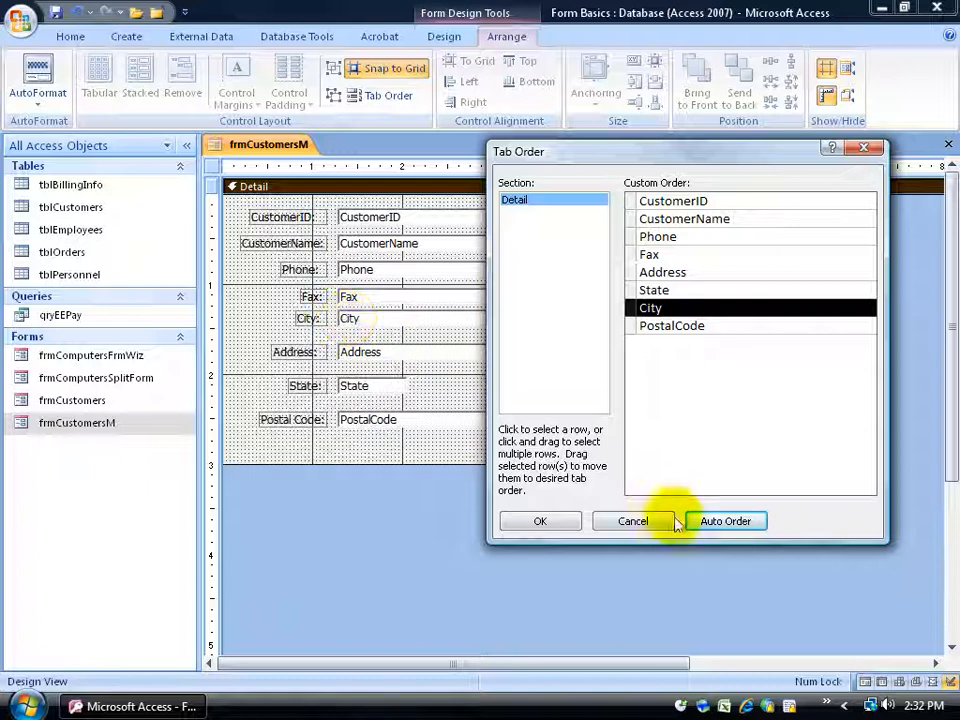
{"action": "left_click", "coordinate": [726, 521]}
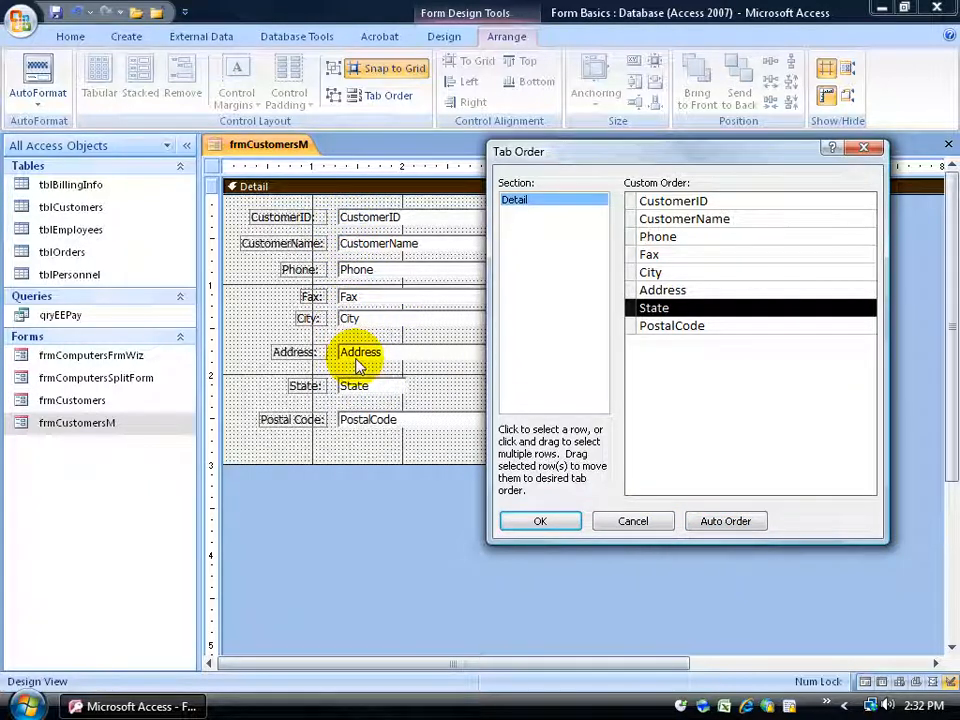
Move CustomerName between State and PostalCode in the custom tab order and apply the change
{"action": "left_click", "coordinate": [633, 219]}
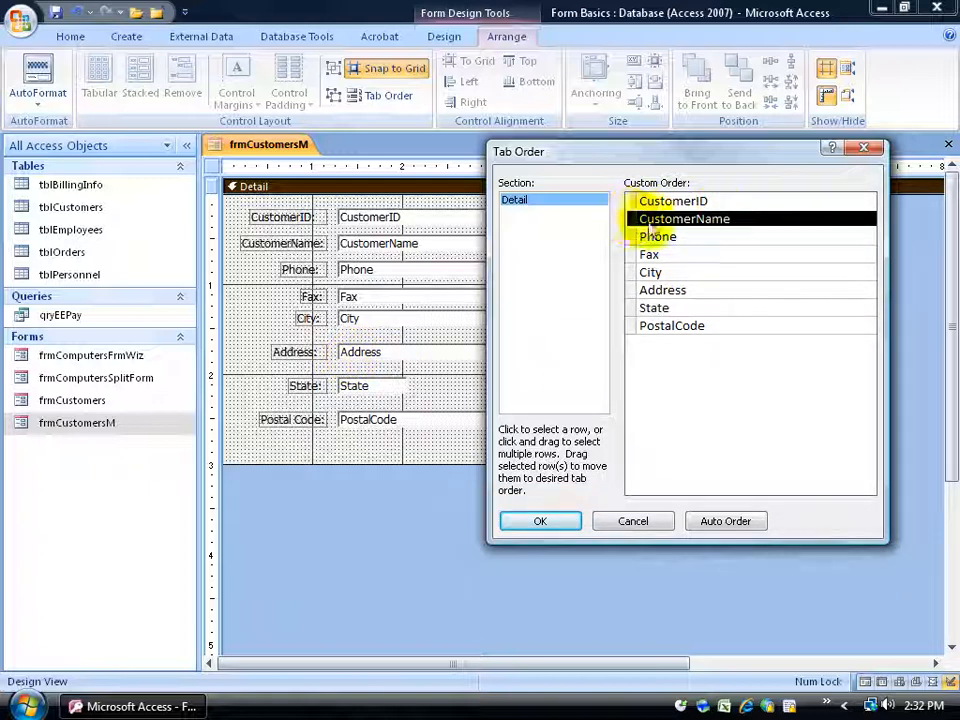
{"action": "left_click_drag", "start_coordinate": [633, 222], "coordinate": [635, 319]}
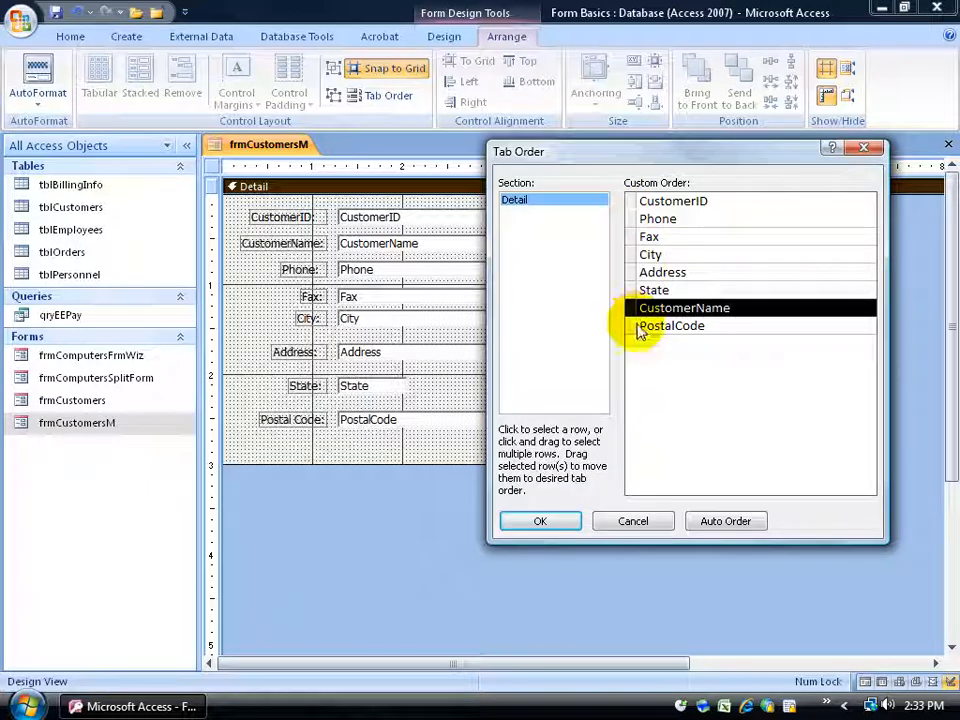
{"action": "left_click", "coordinate": [547, 526]}
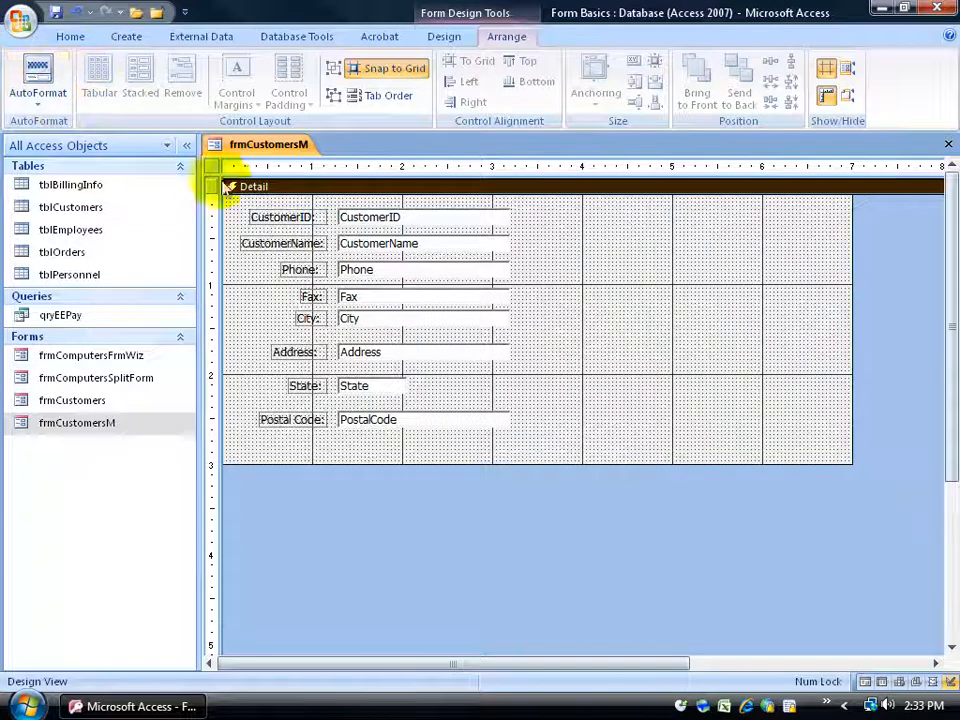
Display the form in Form View and step through all its fields to test the customized tab order
{"action": "right_click", "coordinate": [225, 146]}
{"action": "left_click", "coordinate": [276, 225]}
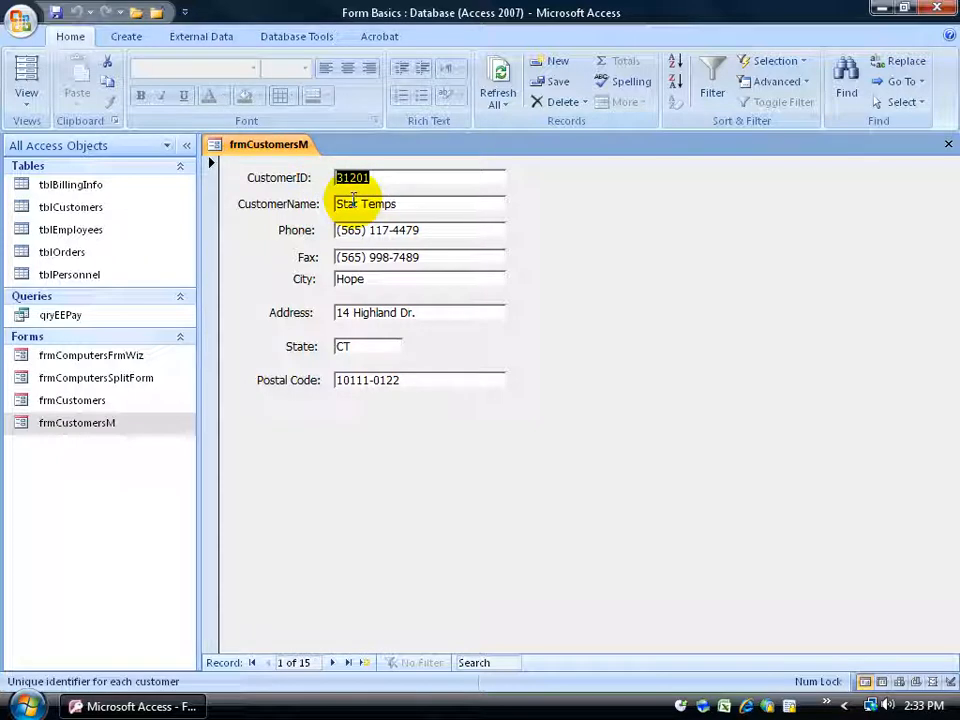
{"action": "key", "text": "Tab"}
{"action": "key", "text": "Tab"}
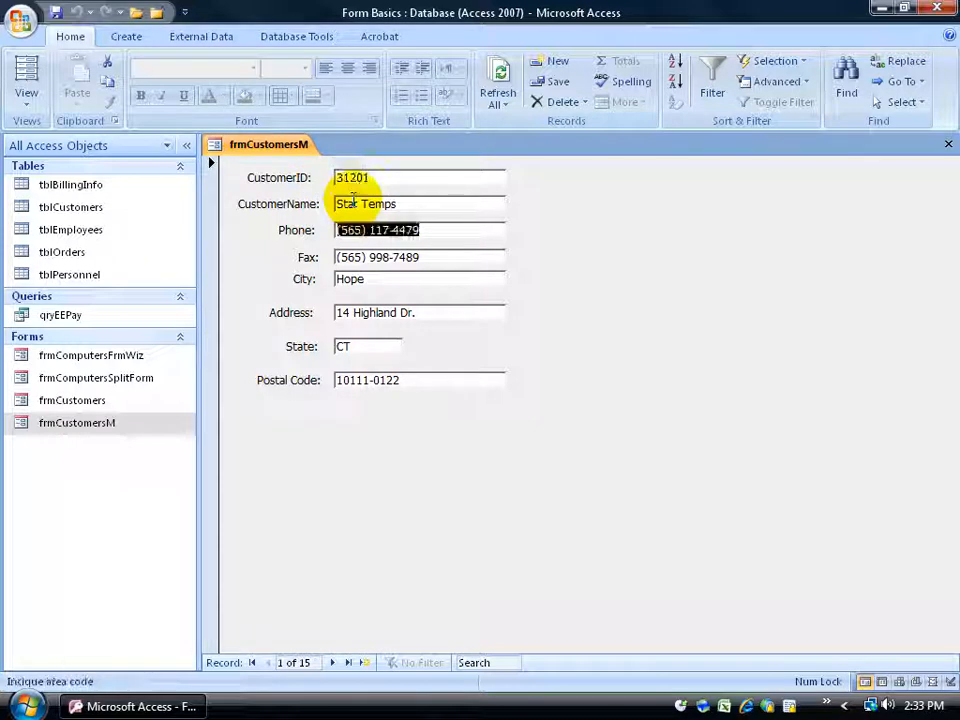
{"action": "key", "text": "Tab"}
{"action": "key", "text": "Tab"}
{"action": "key", "text": "Tab"}
{"action": "key", "text": "Tab"}
{"action": "key", "text": "Tab"}
{"action": "key", "text": "Tab"}
{"action": "key", "text": "Tab"}
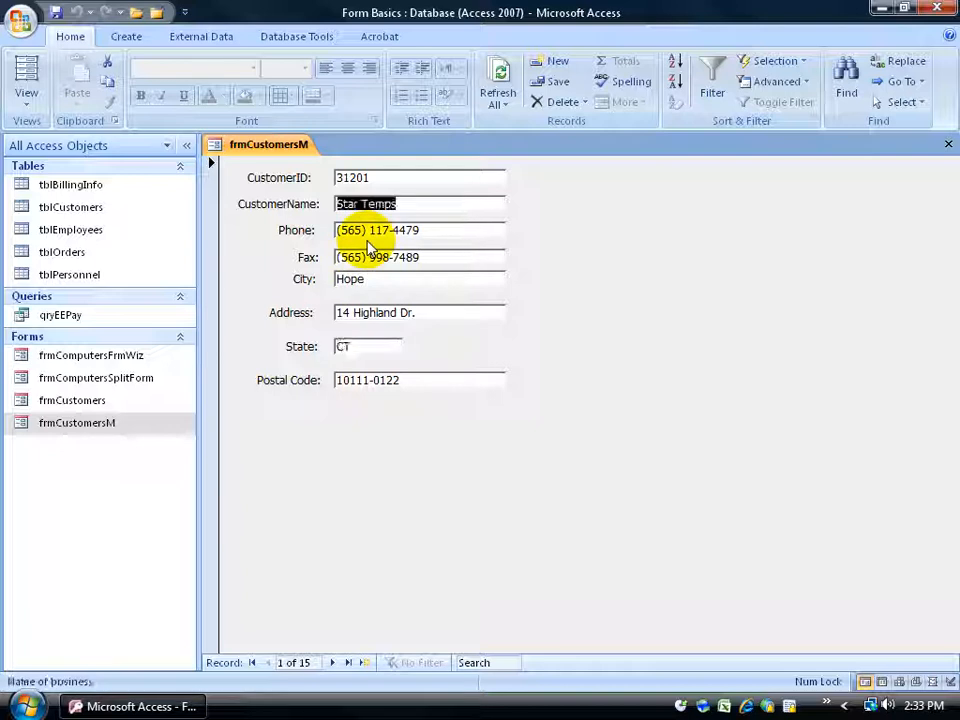
{"action": "key", "text": "Tab"}
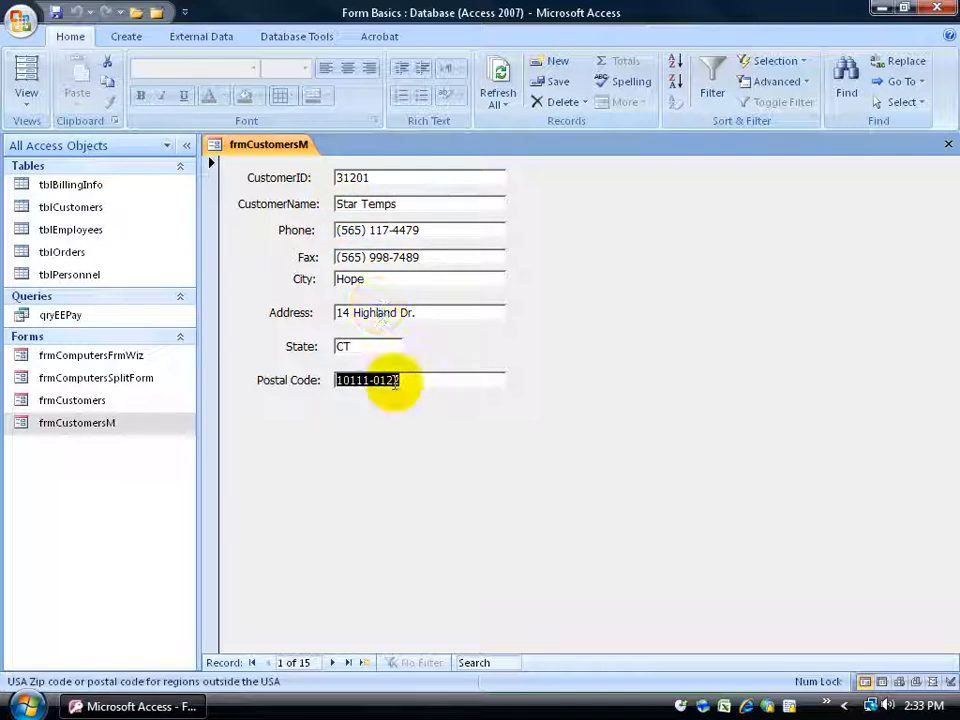